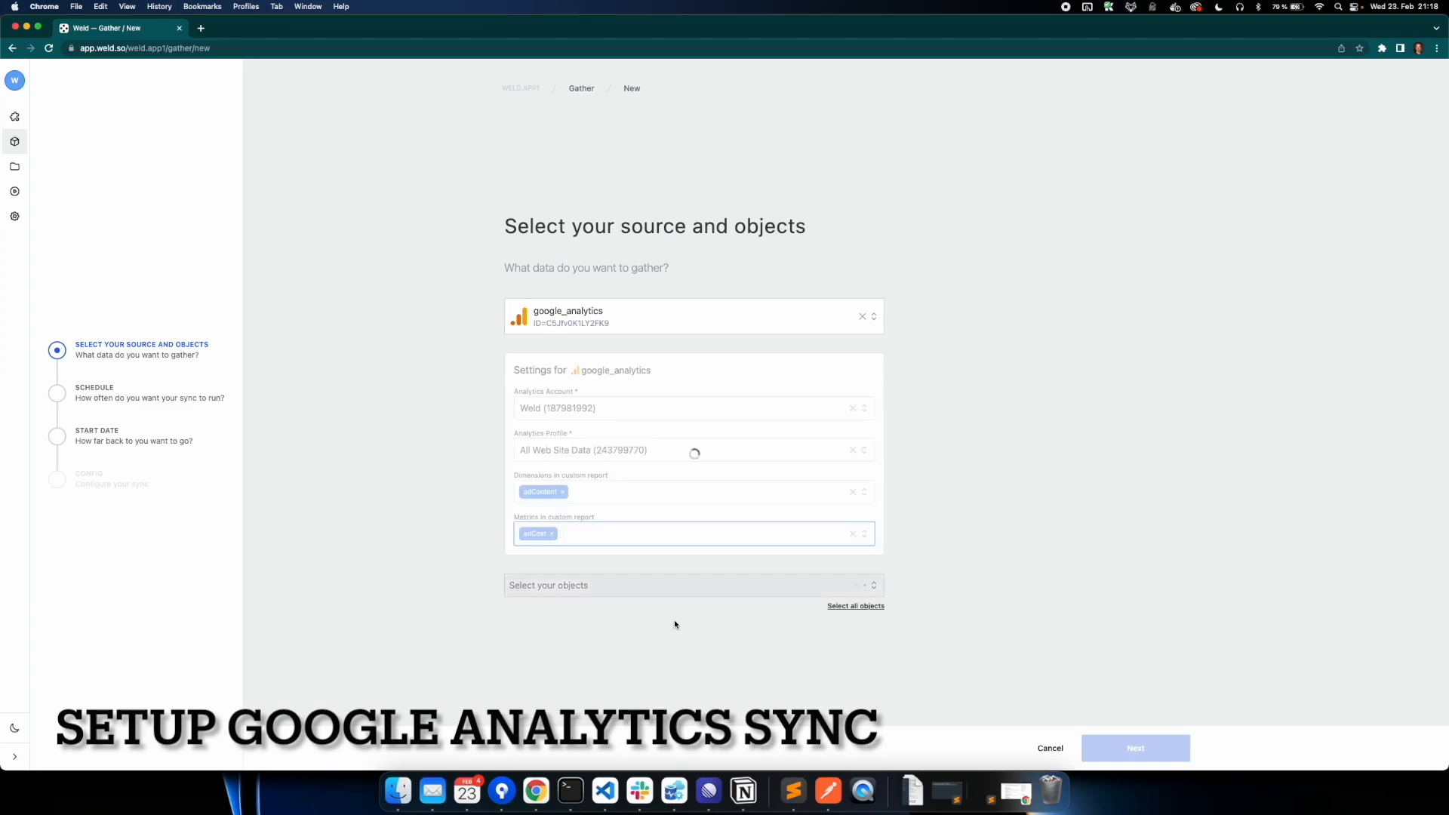
# - Choose adwords_campaigns as the object to gather and schedule the sync to run every 5 minutes
pyautogui.click(618, 585)
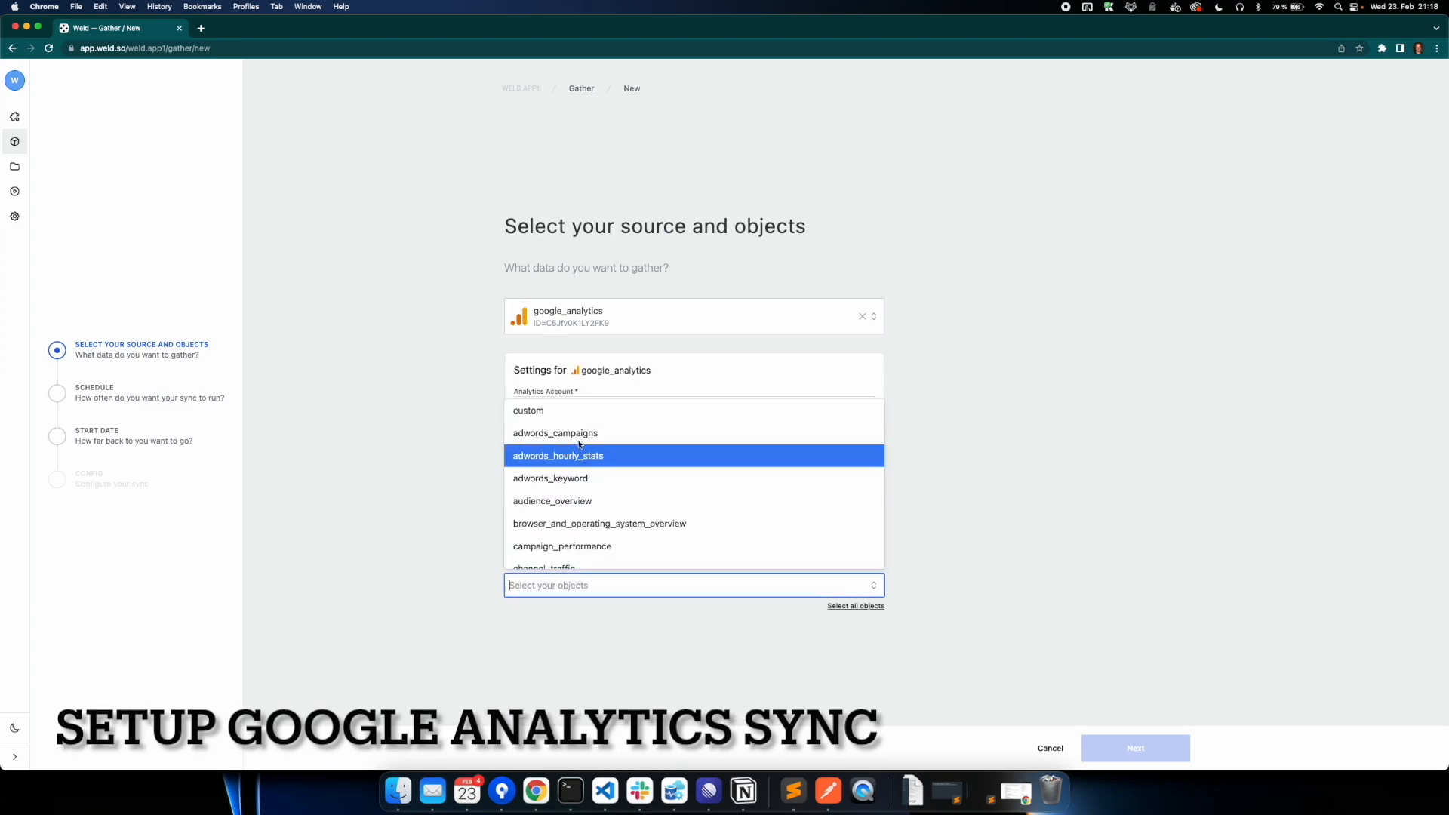
pyautogui.click(556, 434)
pyautogui.click(1152, 754)
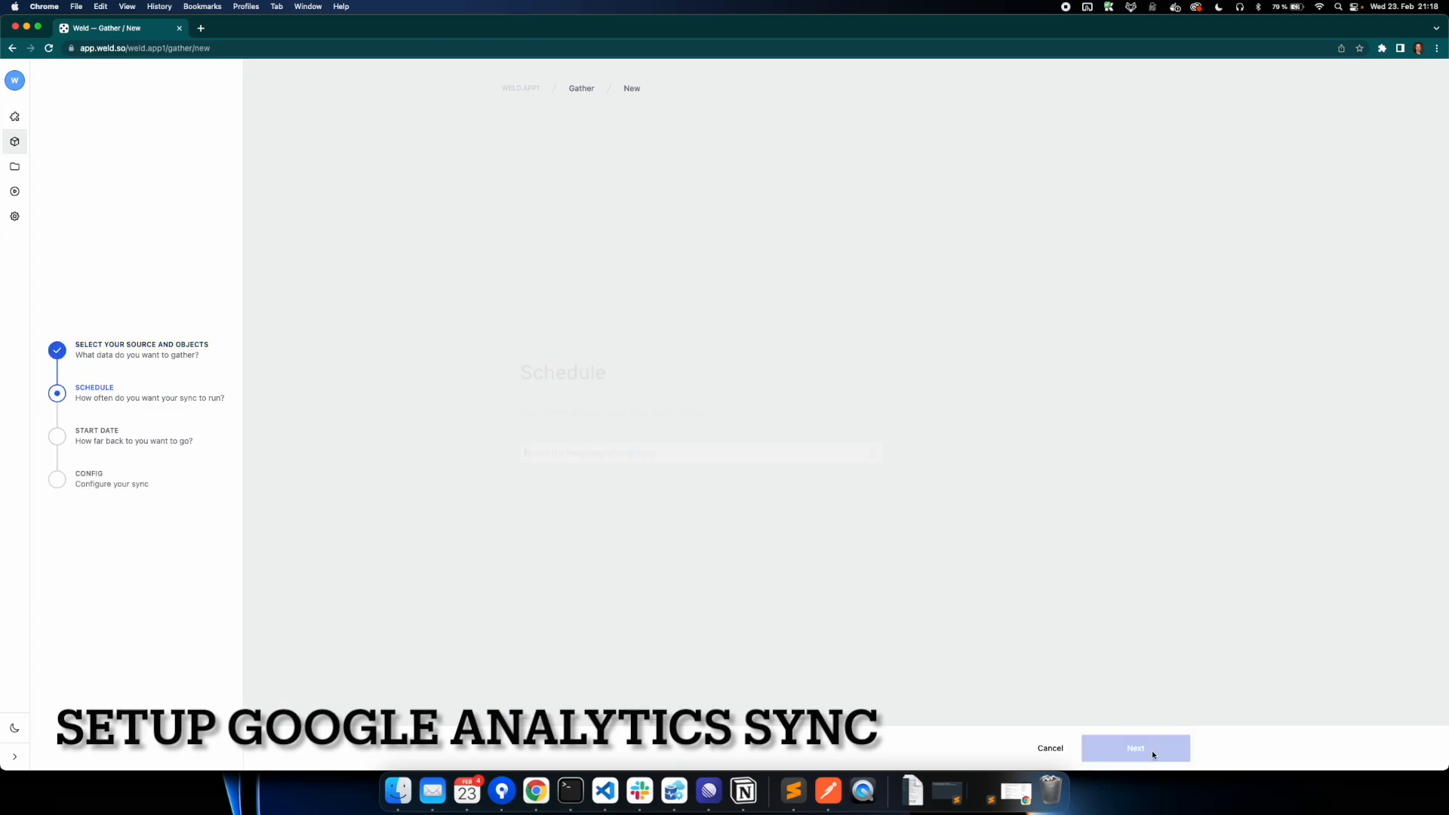
pyautogui.click(710, 449)
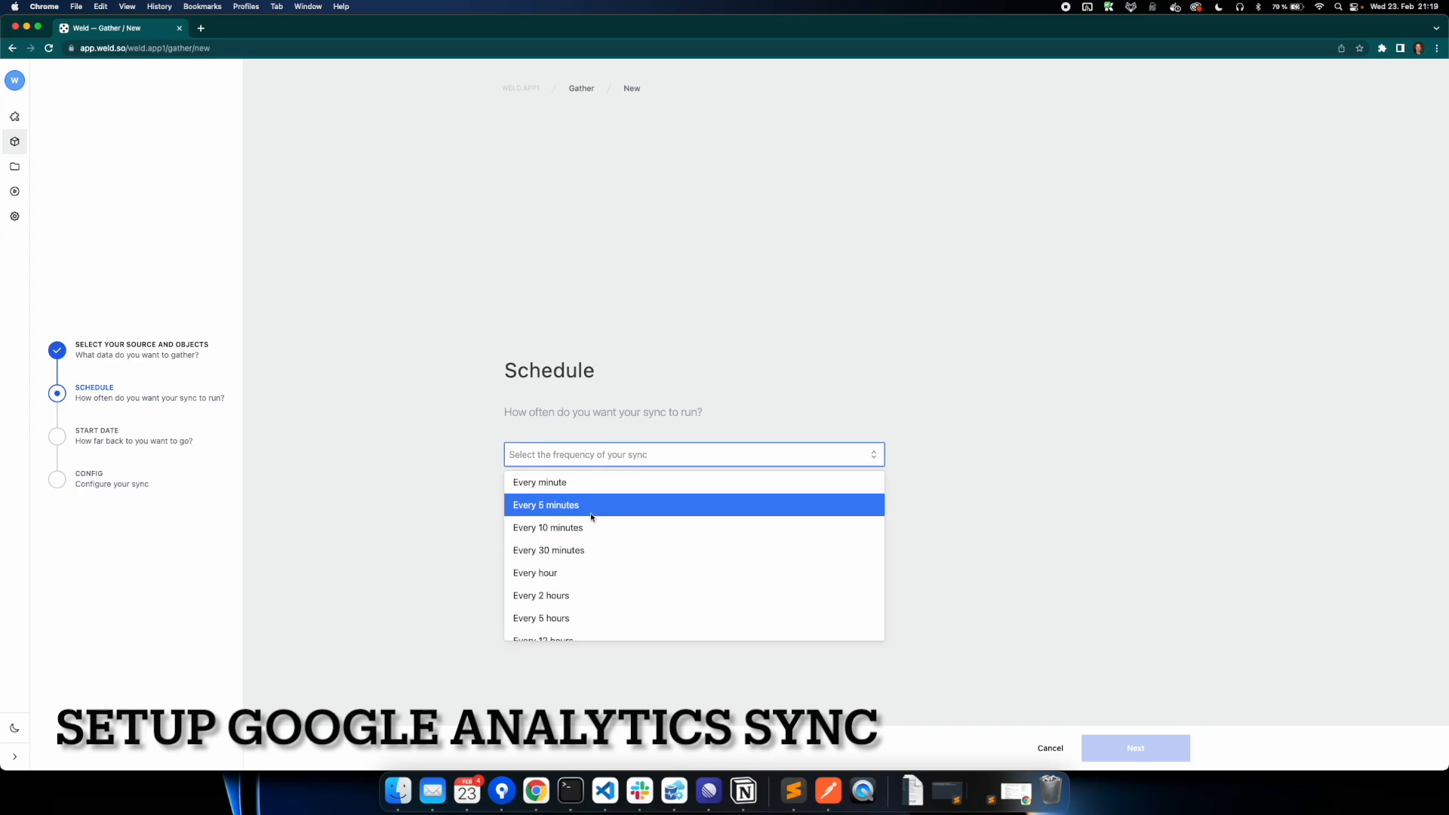
pyautogui.click(663, 505)
pyautogui.click(1167, 754)
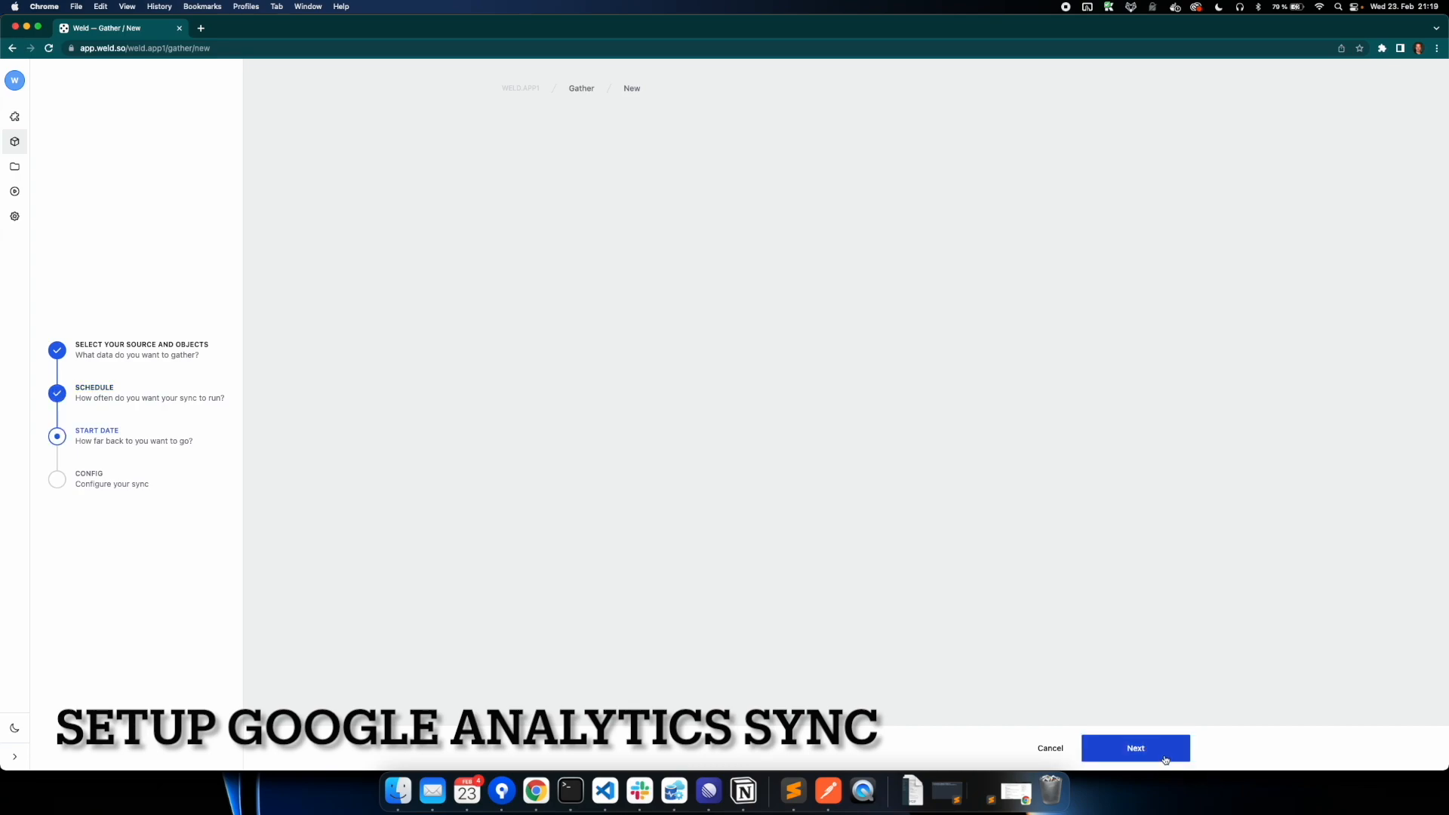
# - Set the sync's start date to February 1, 2022 and create the sync without excluding or hashing columns
pyautogui.click(589, 448)
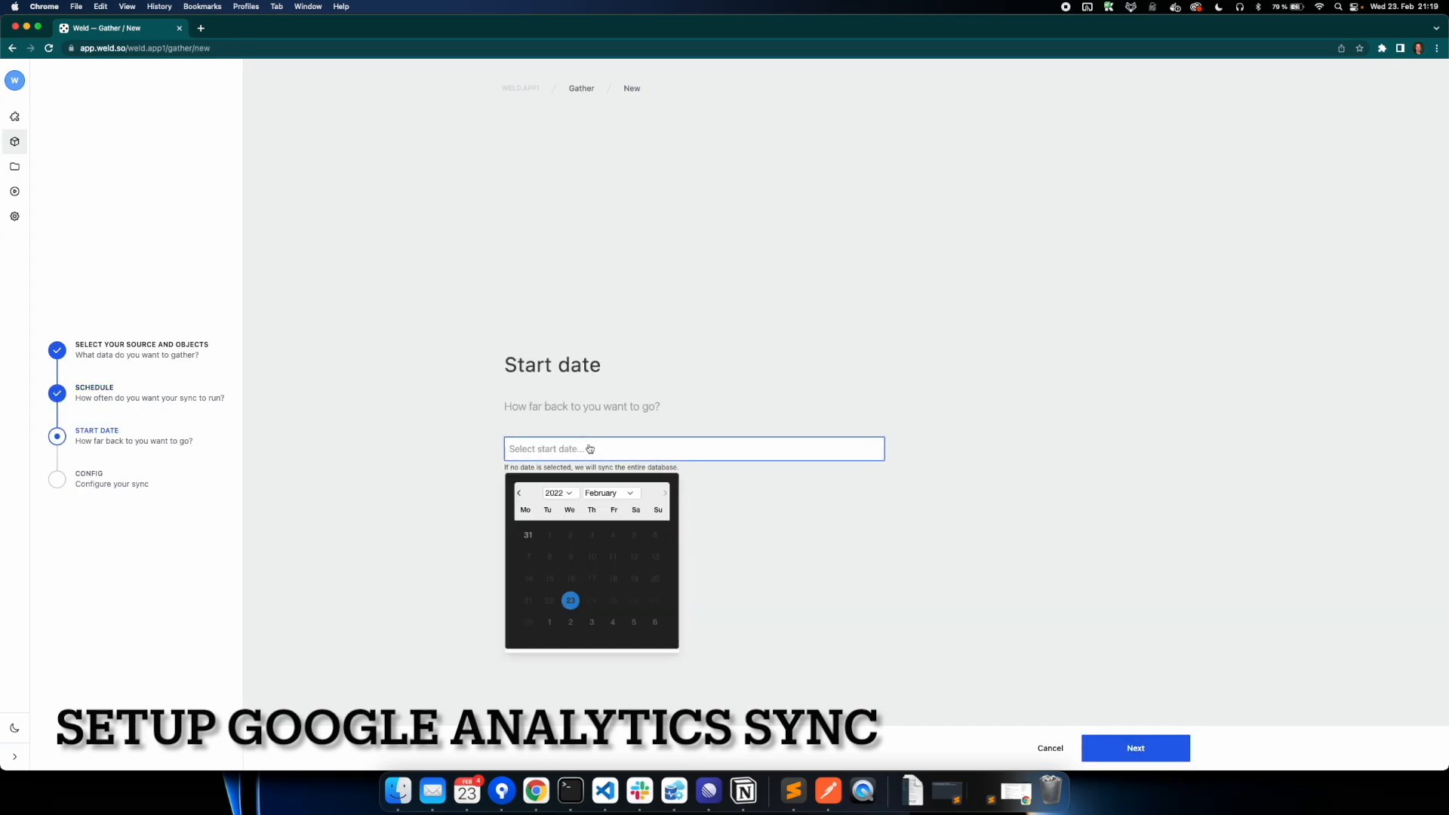
pyautogui.click(549, 534)
pyautogui.click(1136, 748)
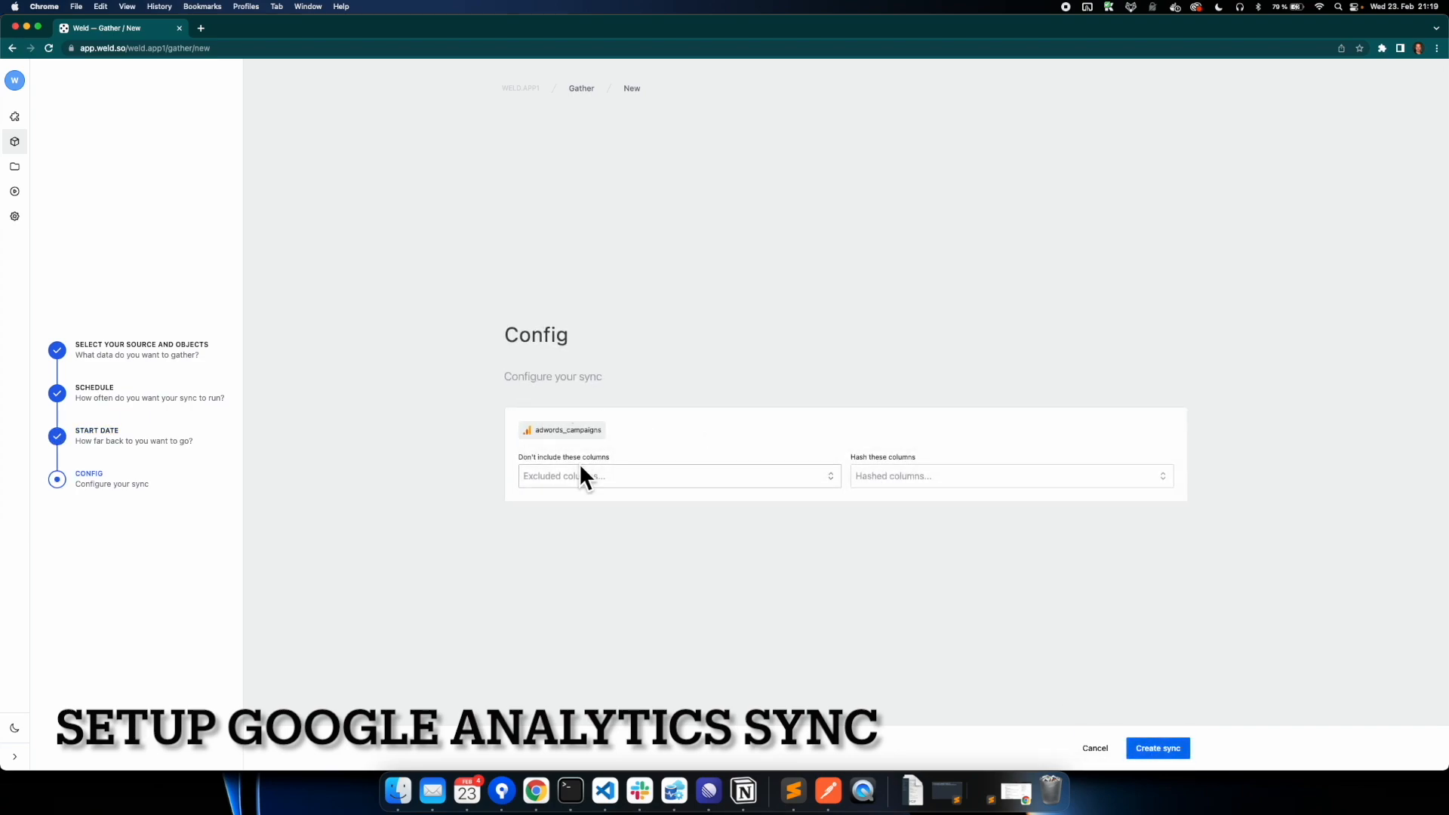
pyautogui.click(1170, 757)
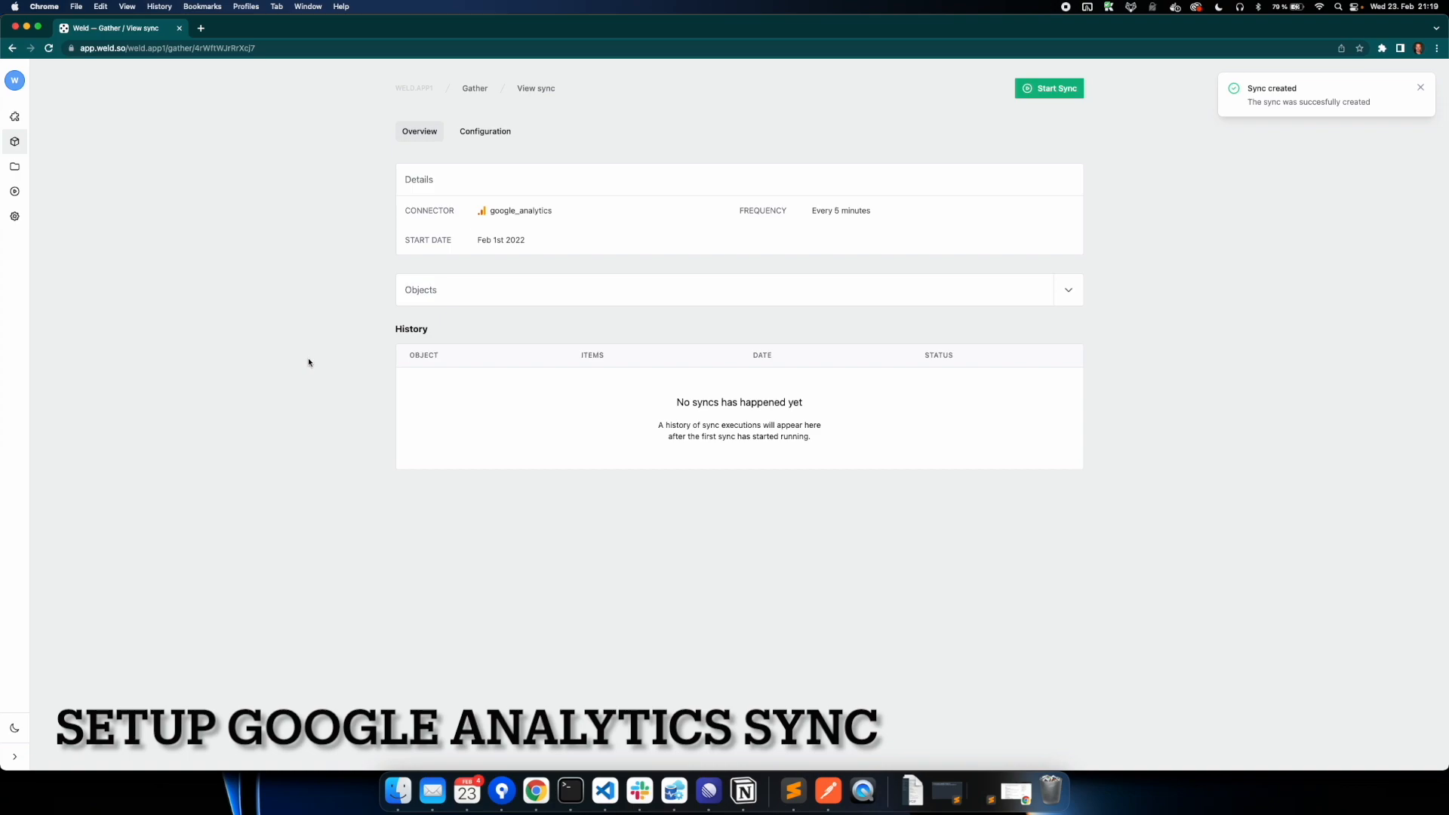
# - Start the Google Analytics sync and expand its objects to review adwords_campaigns
pyautogui.click(1062, 89)
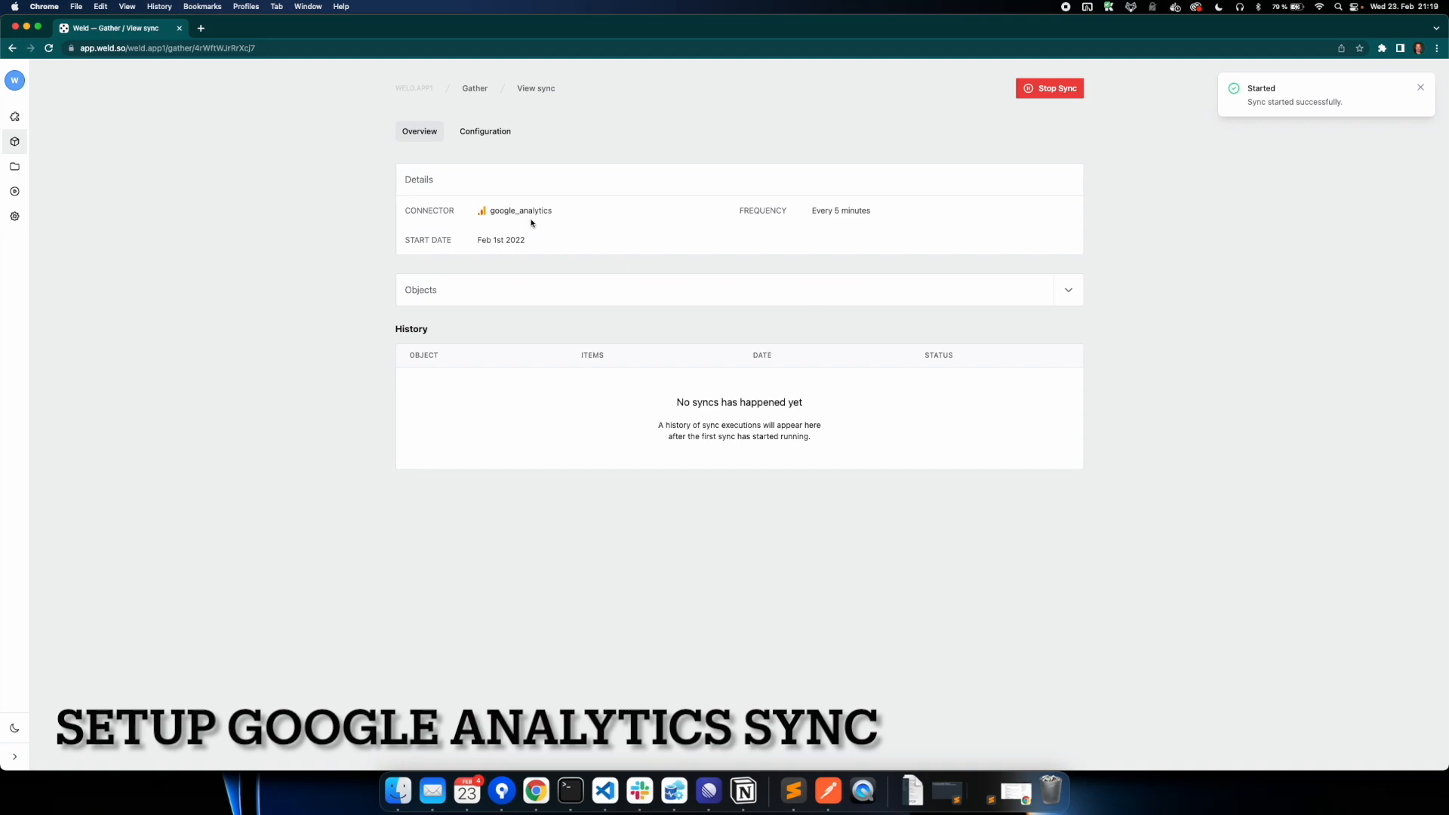
pyautogui.moveTo(501, 228); pyautogui.dragTo(494, 210)
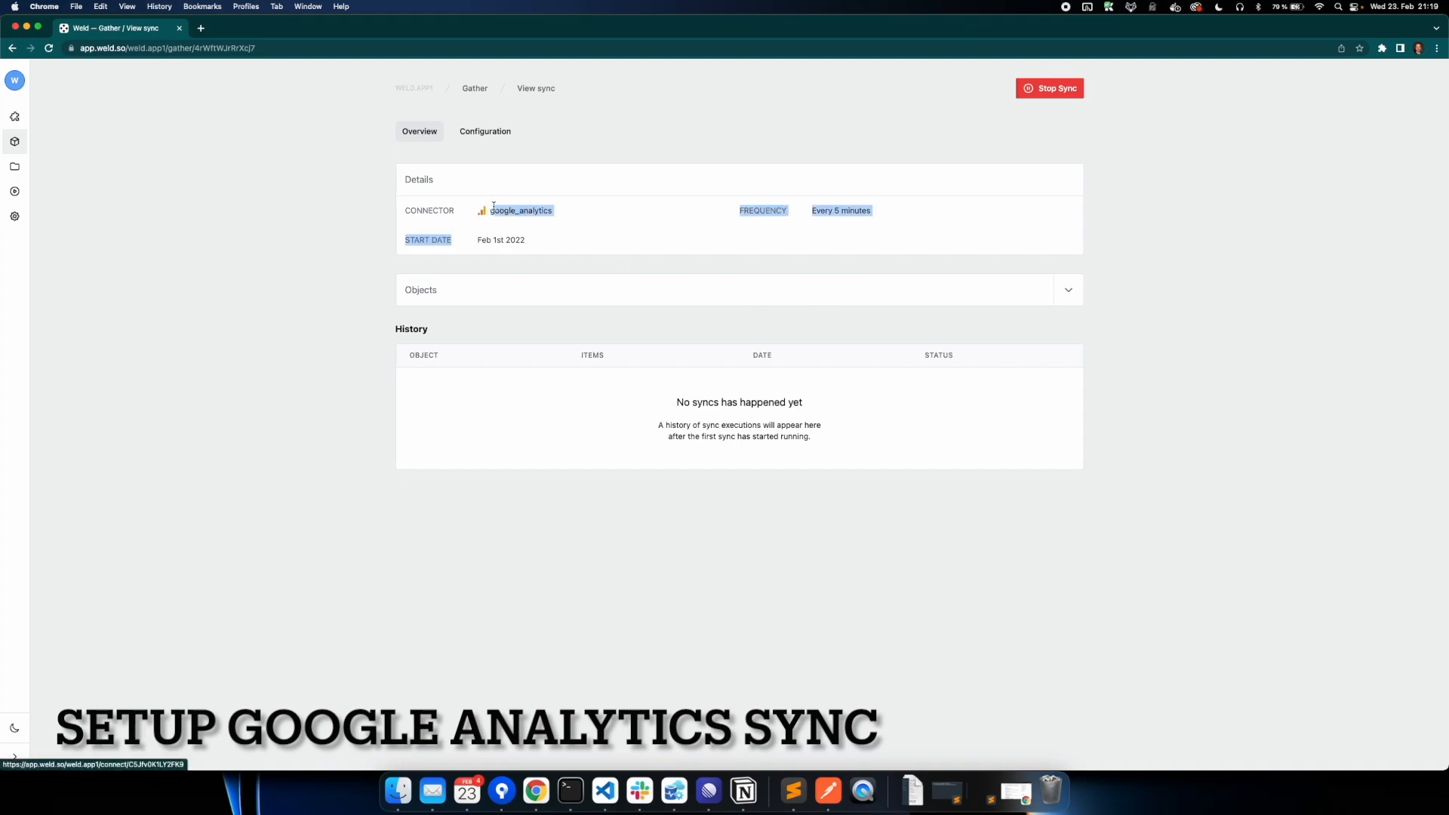
pyautogui.click(304, 227)
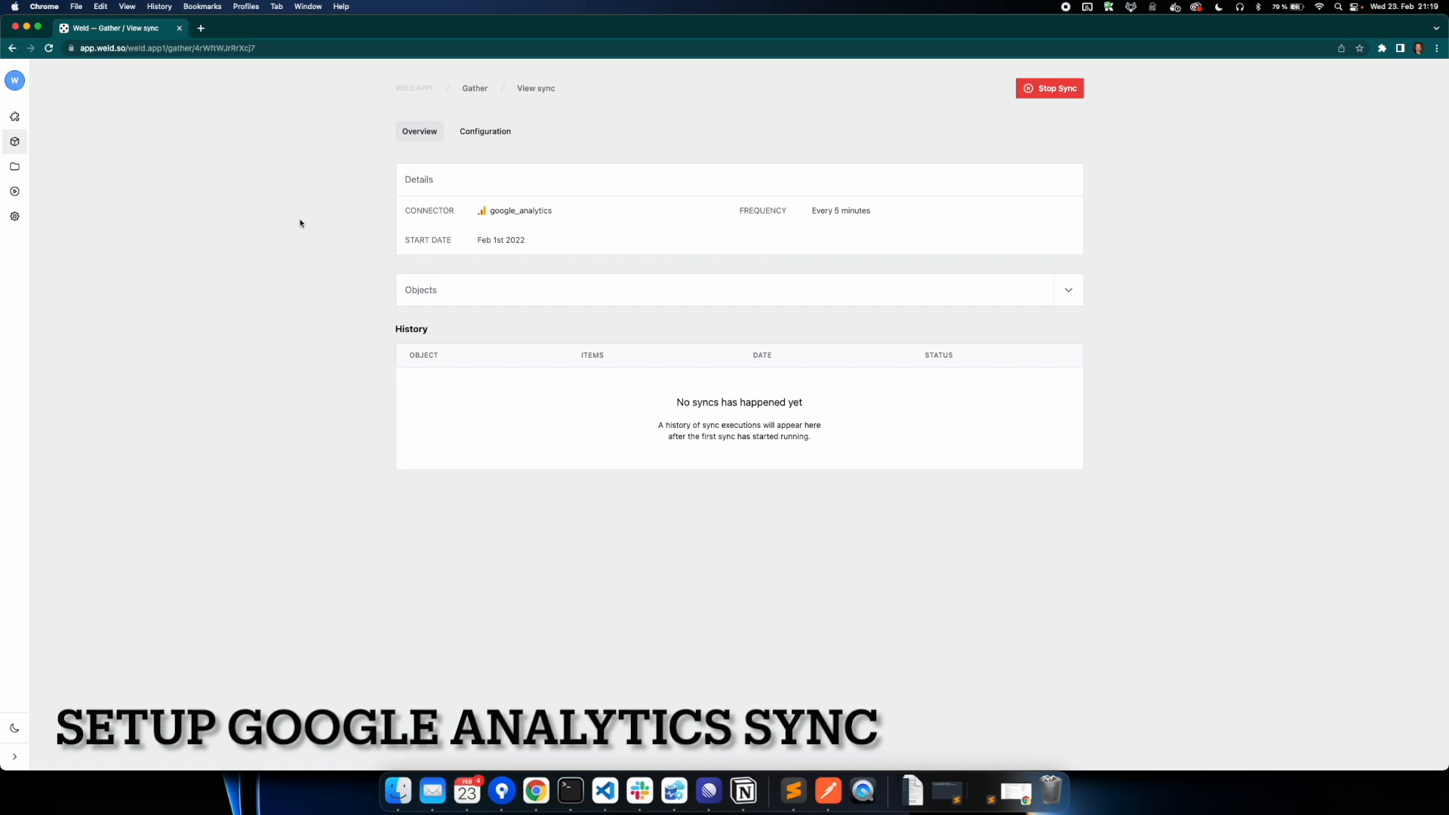
pyautogui.click(1068, 292)
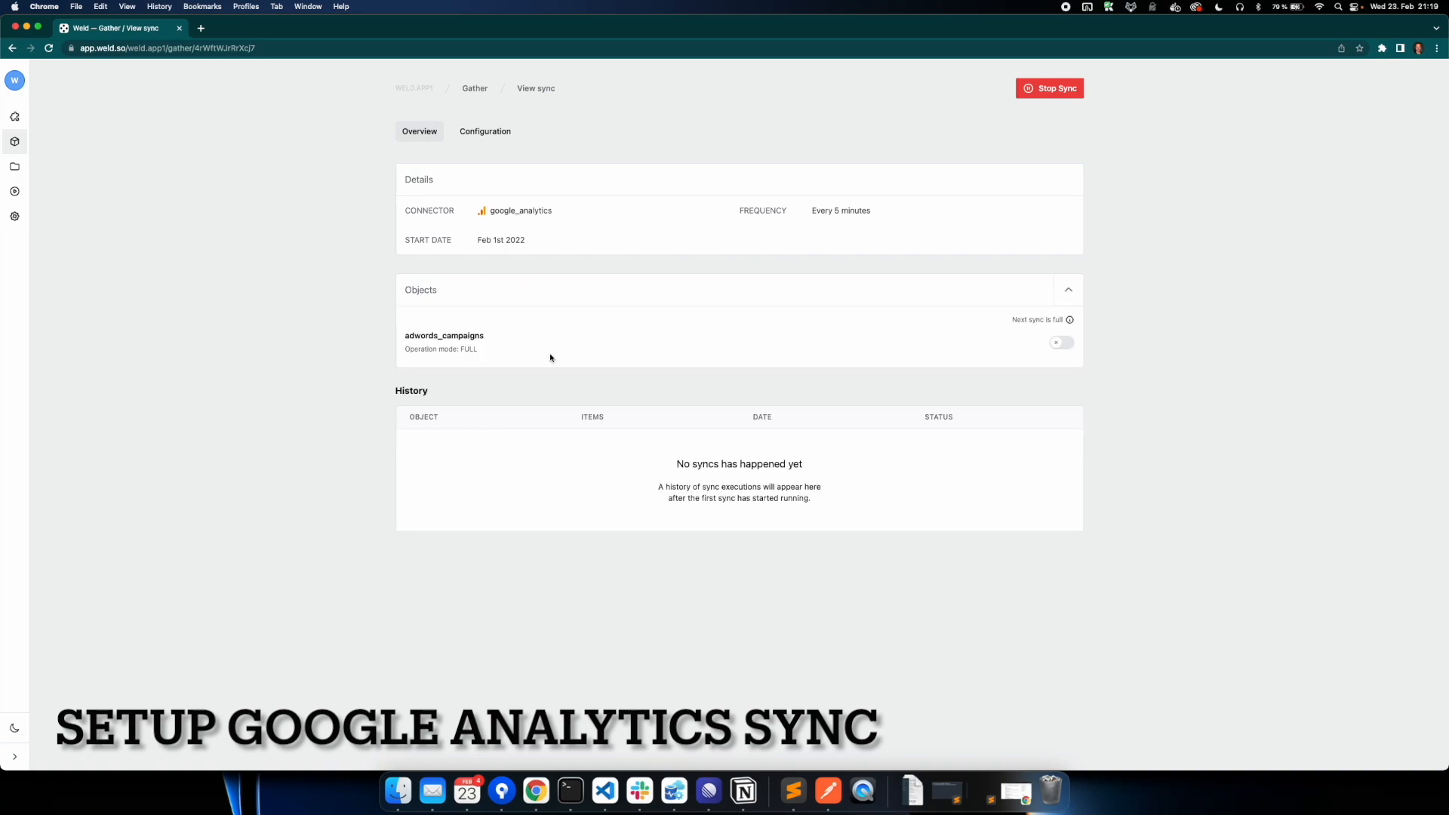
pyautogui.doubleClick(428, 334)
pyautogui.click(548, 344)
# - Add a new Google Sheets connector labelled google_sheets and authorize it with the existing Google account
pyautogui.click(14, 756)
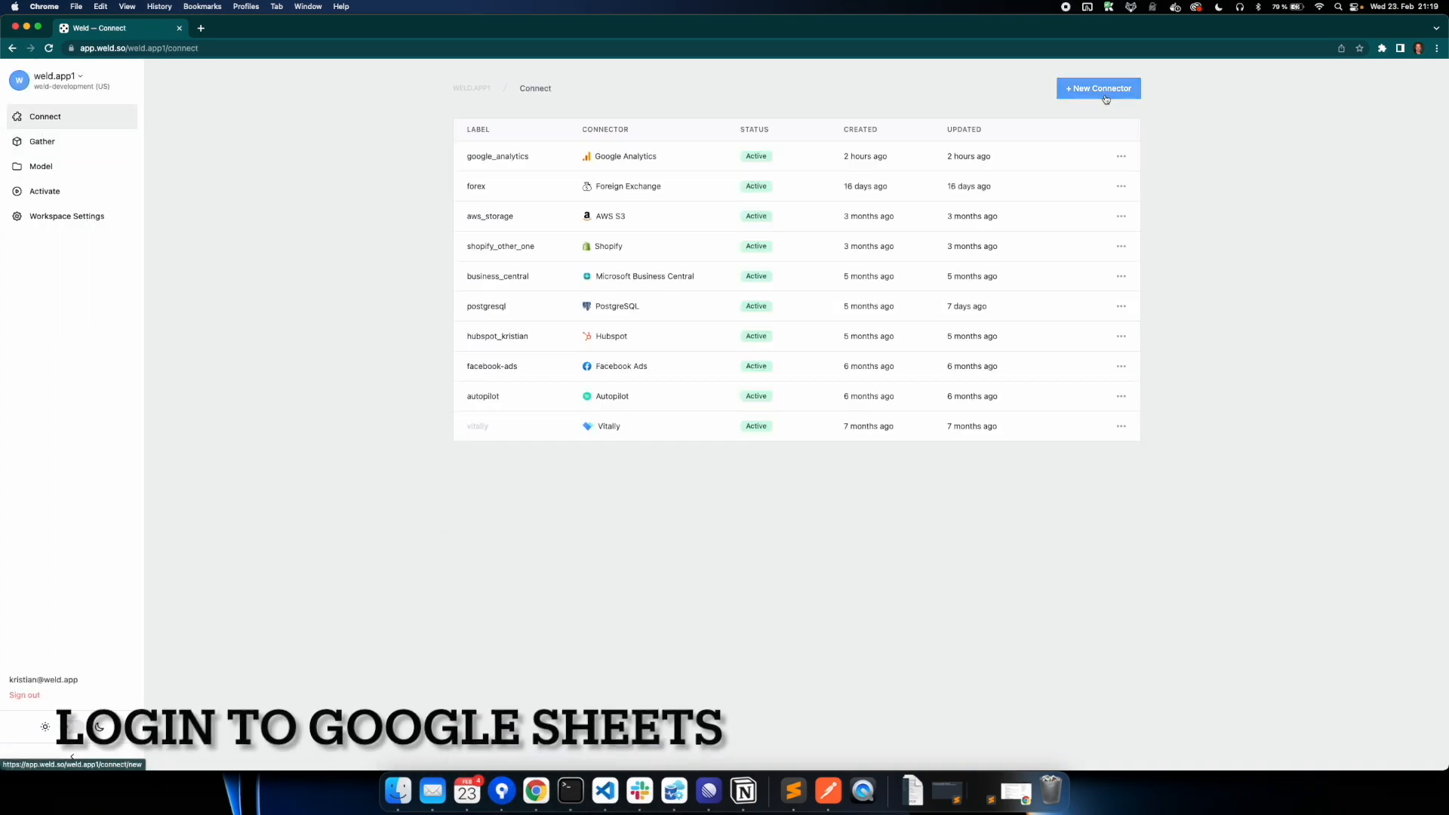
pyautogui.click(1097, 90)
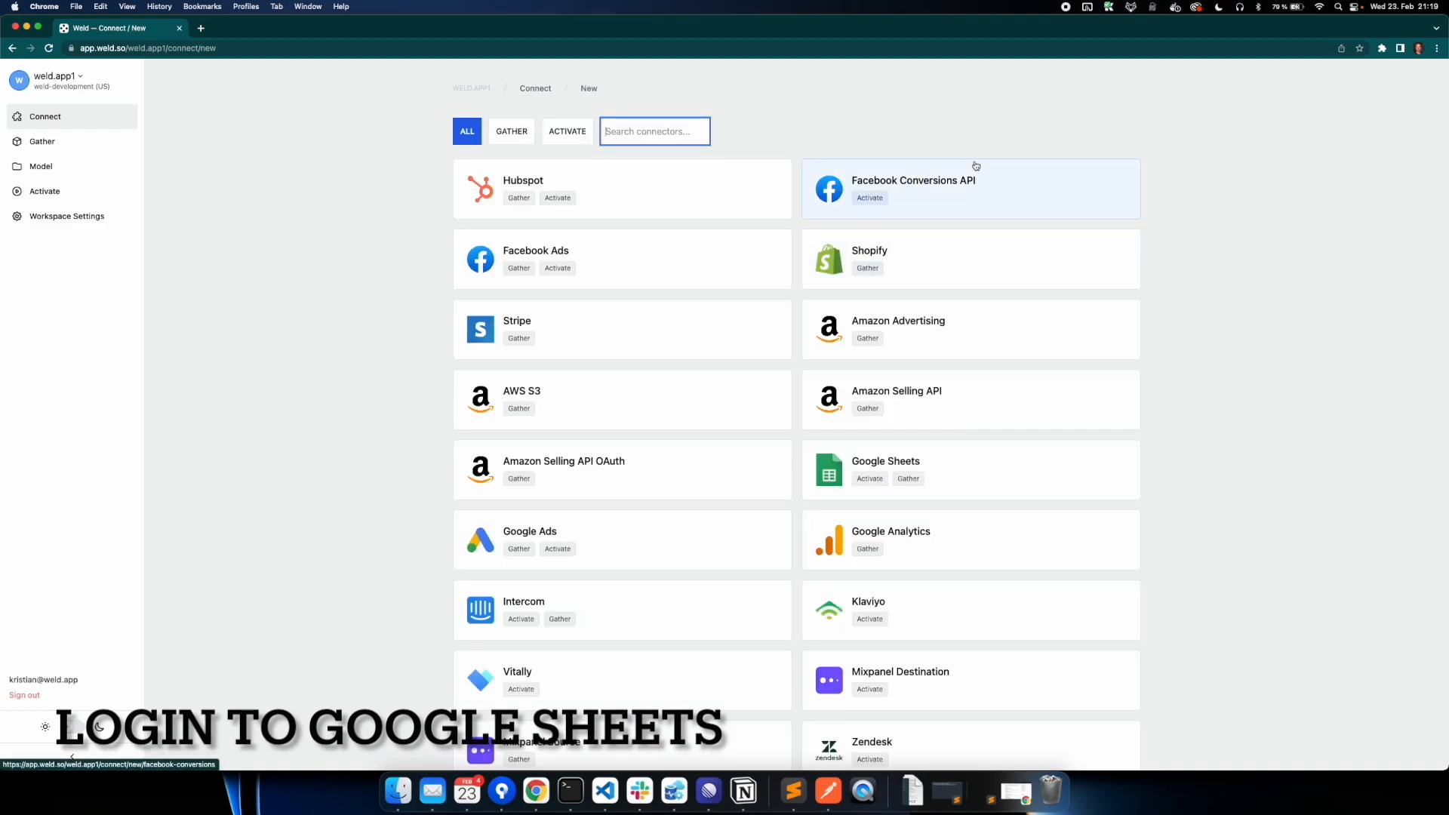
pyautogui.write('shee')
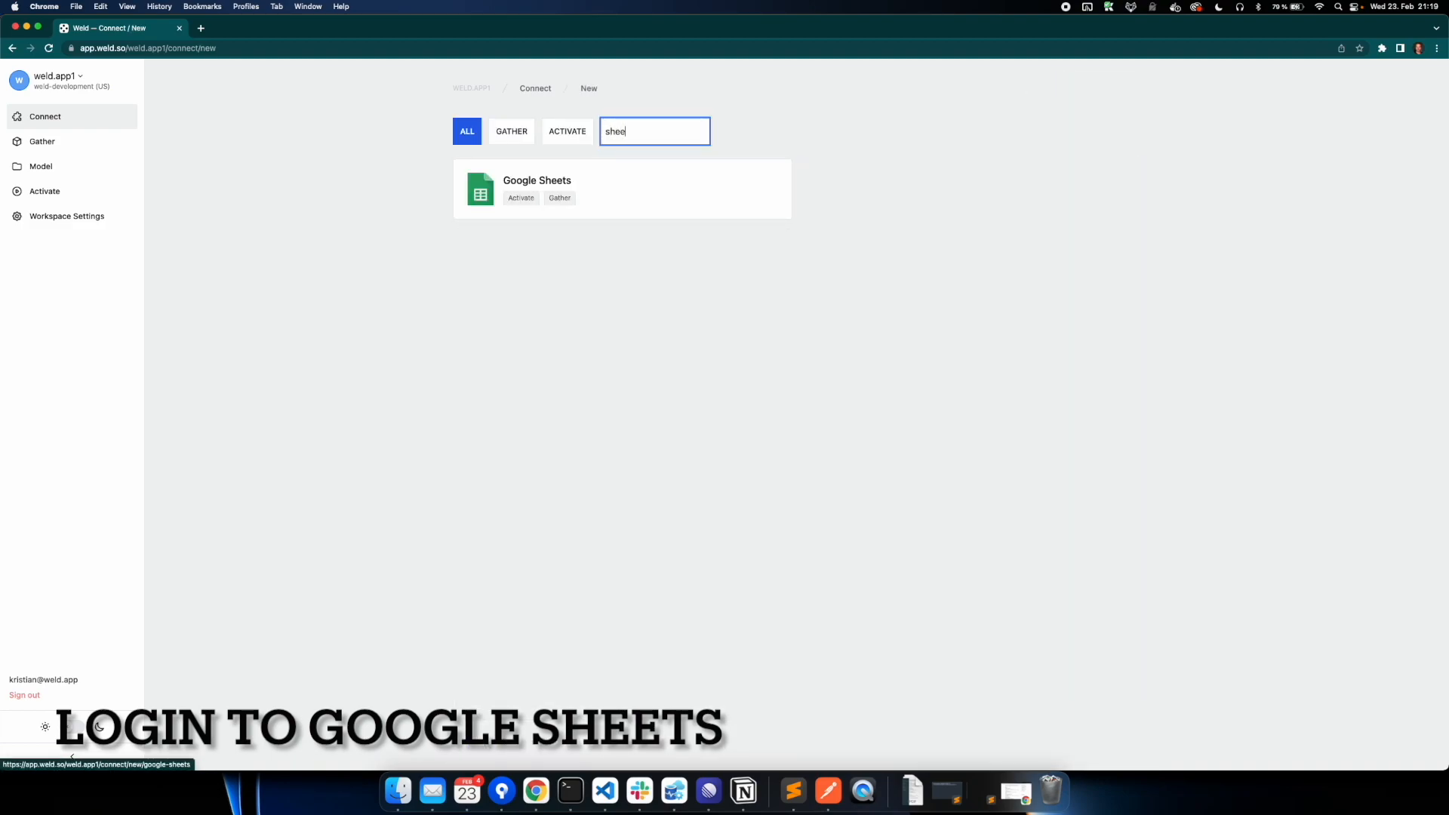
pyautogui.click(603, 188)
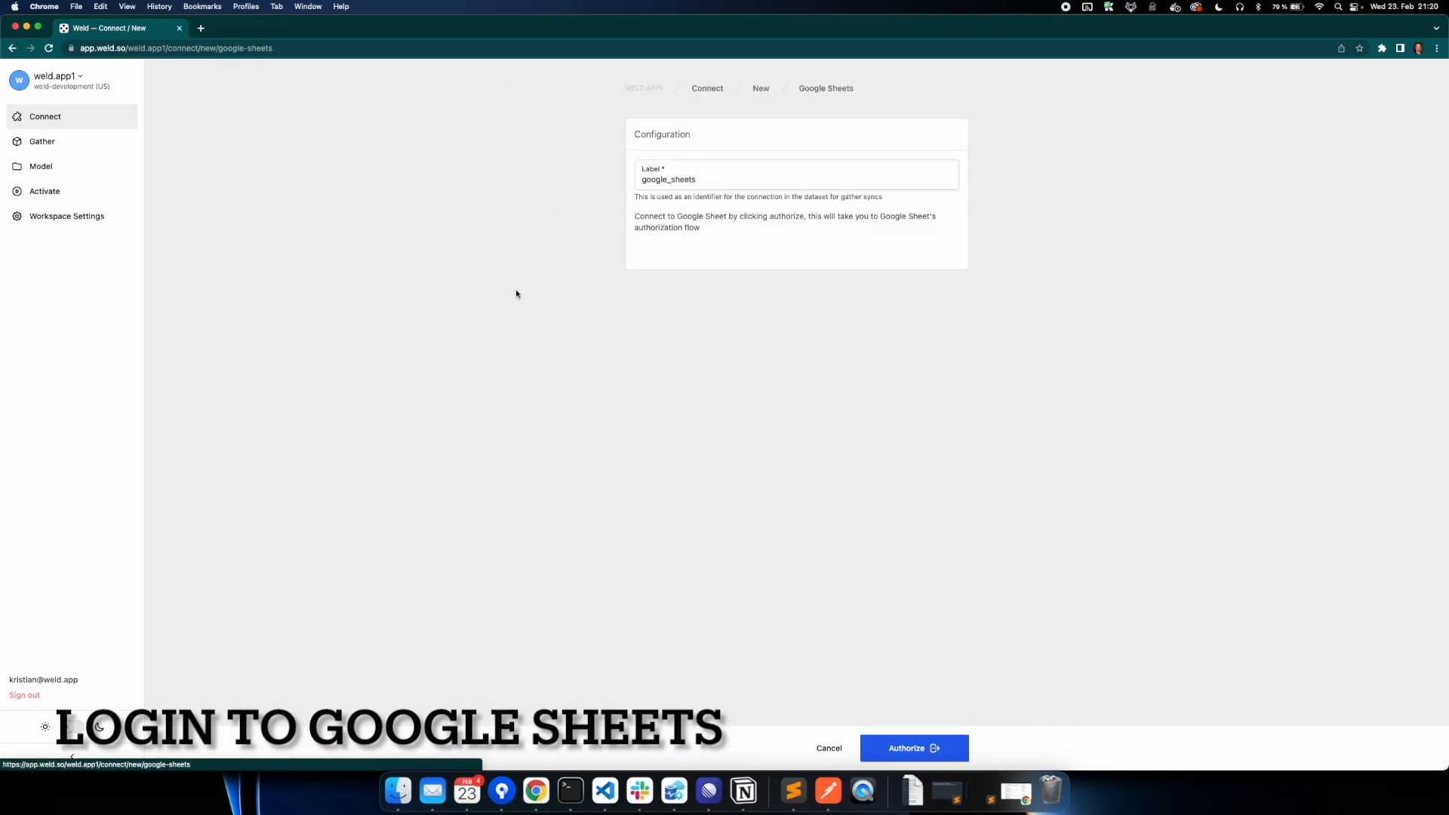
pyautogui.click(921, 749)
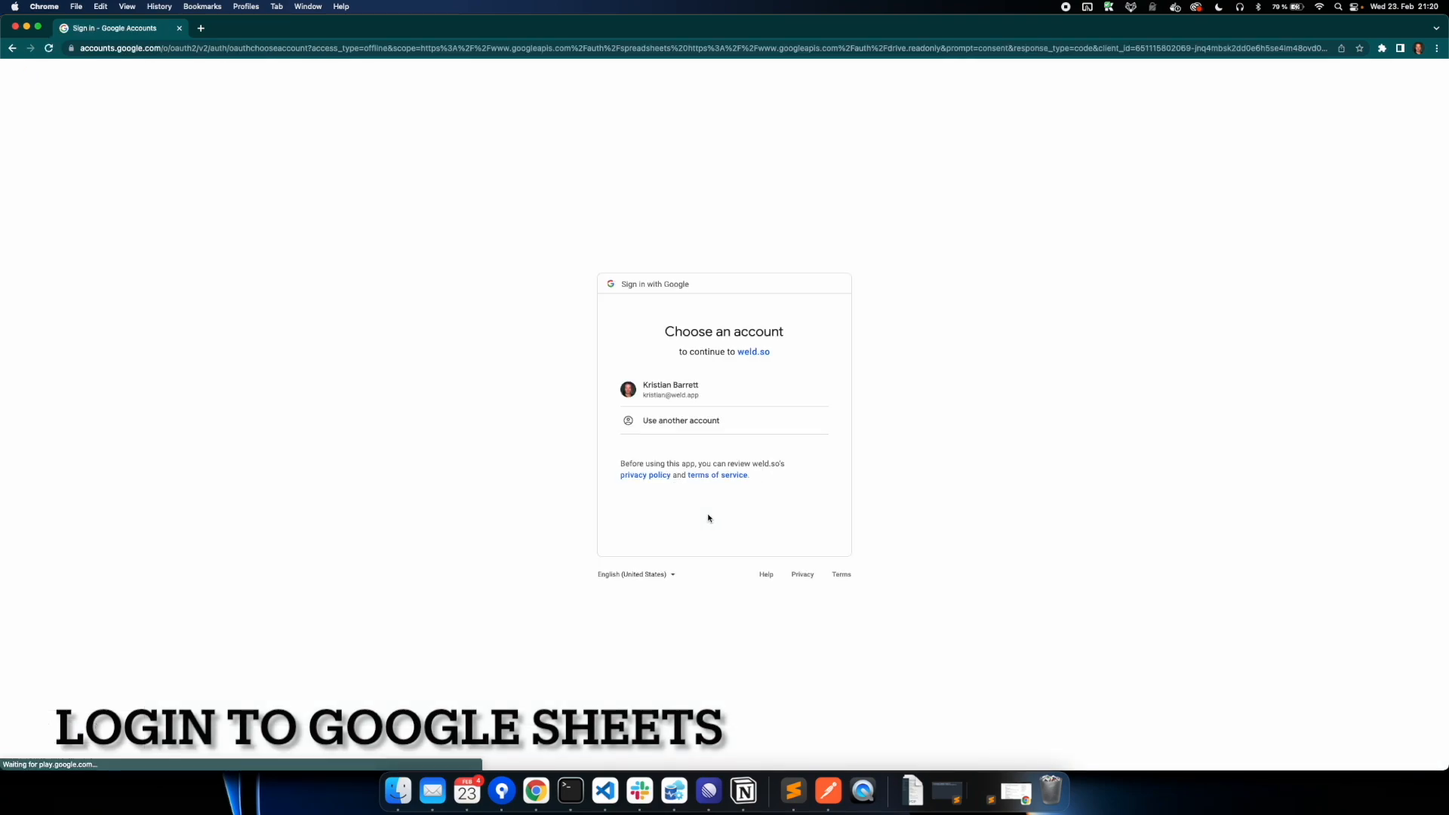
pyautogui.click(676, 397)
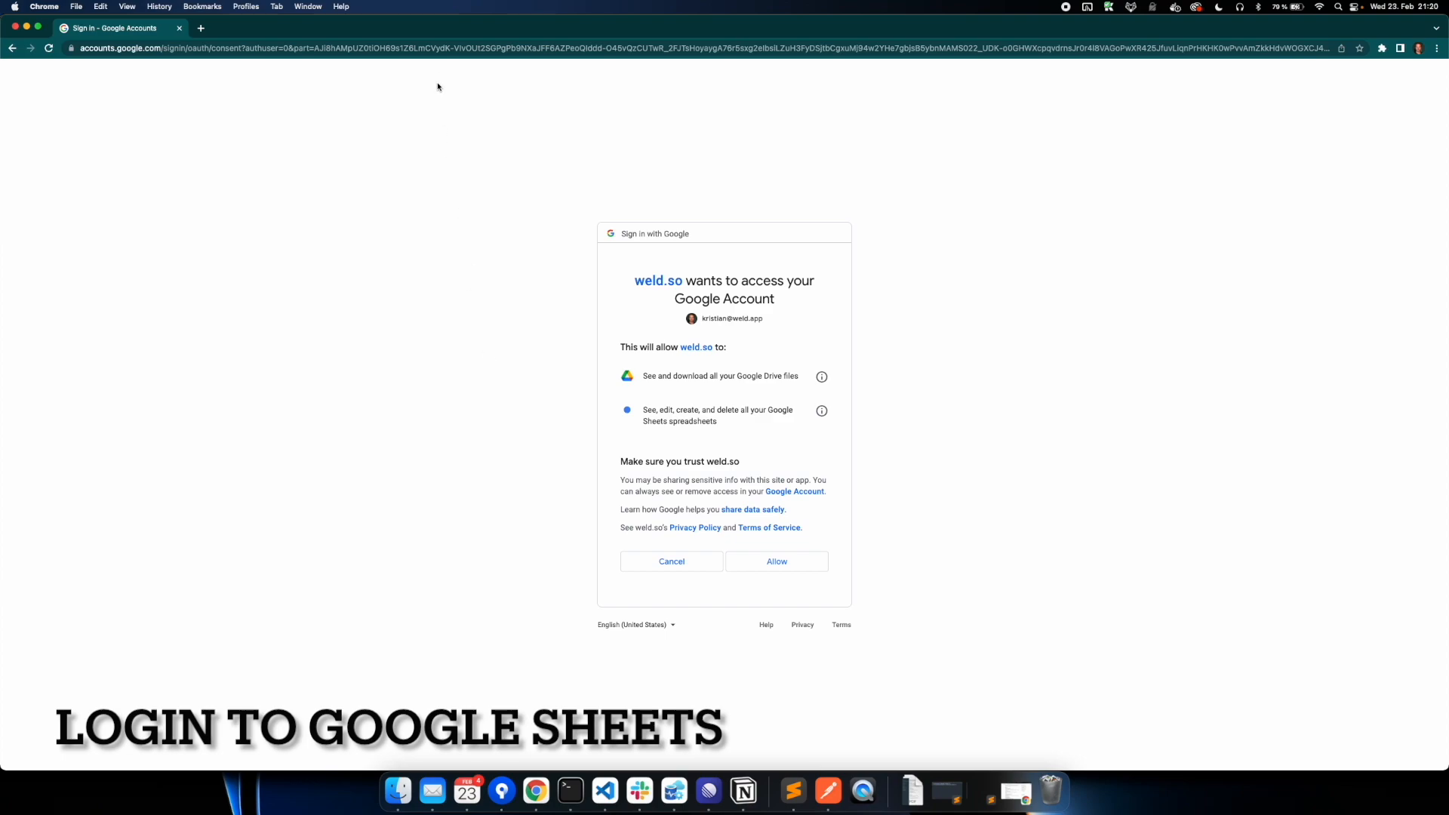
# - Copy the consent page's full URL into Sublime Text and maximize that window to inspect the address
pyautogui.click(437, 49)
pyautogui.press('Right')
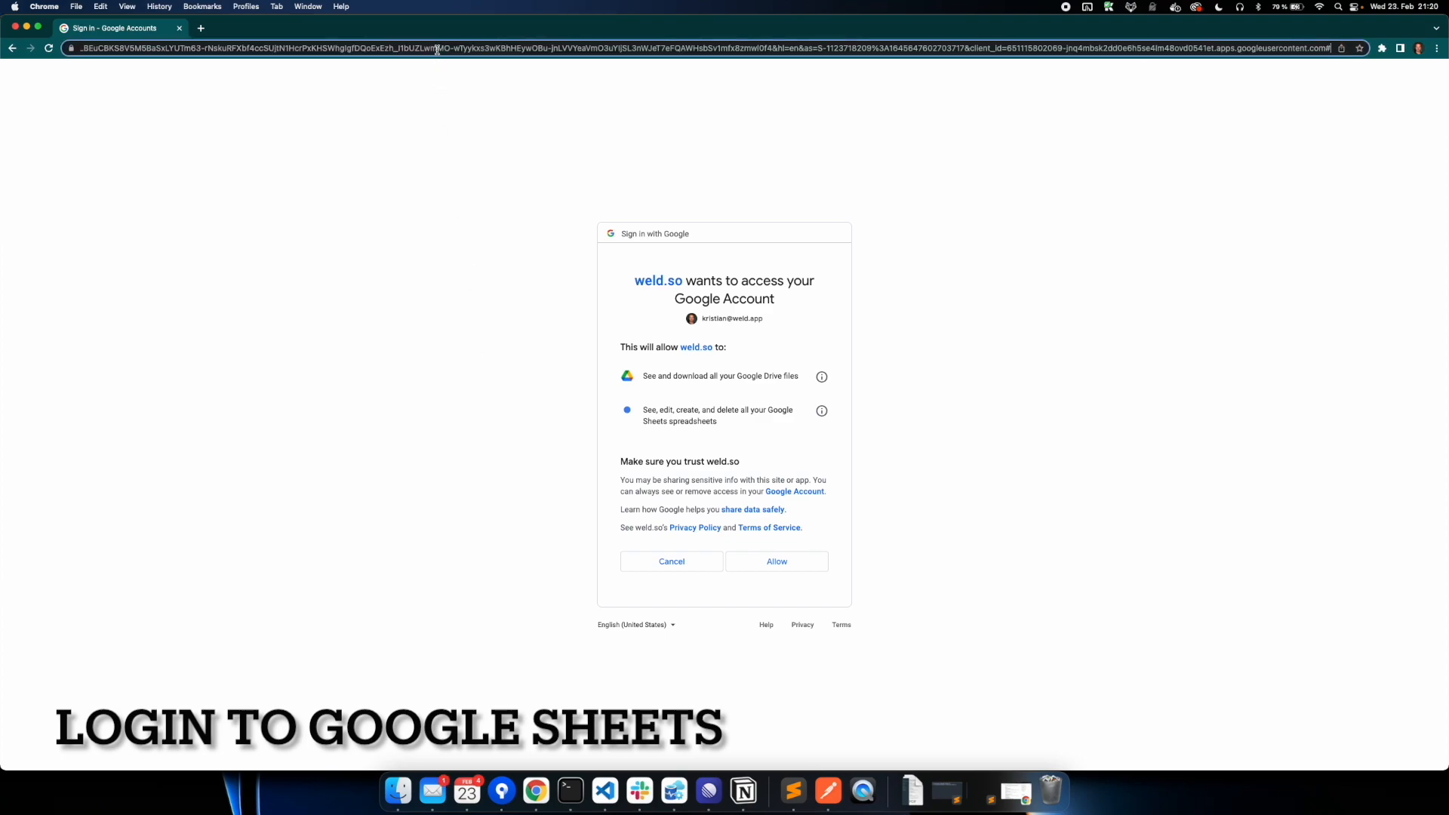
pyautogui.press('Left')
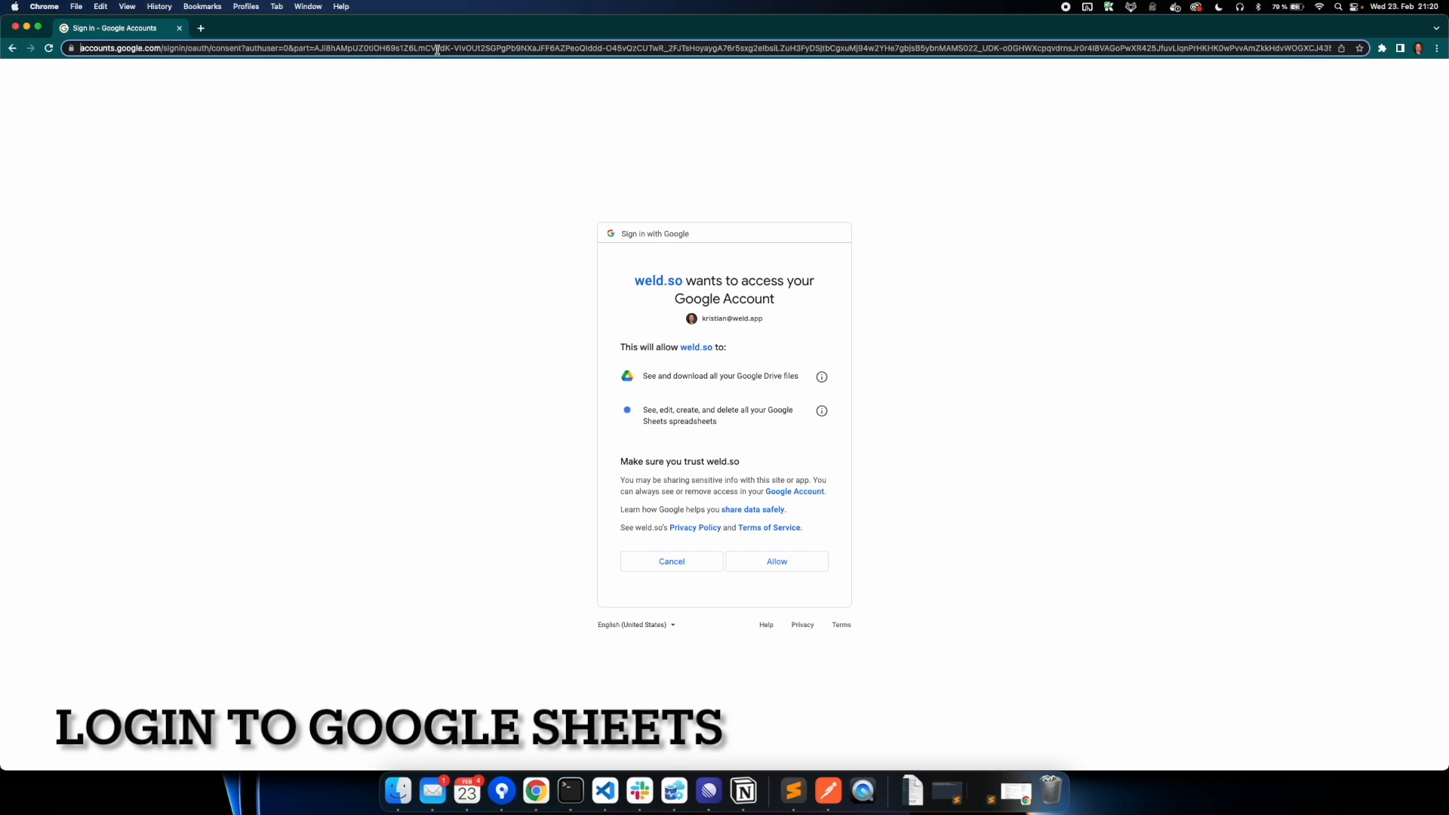
pyautogui.press('super+a')
pyautogui.press('super+c')
pyautogui.press('super+Tab')
pyautogui.press('super+v')
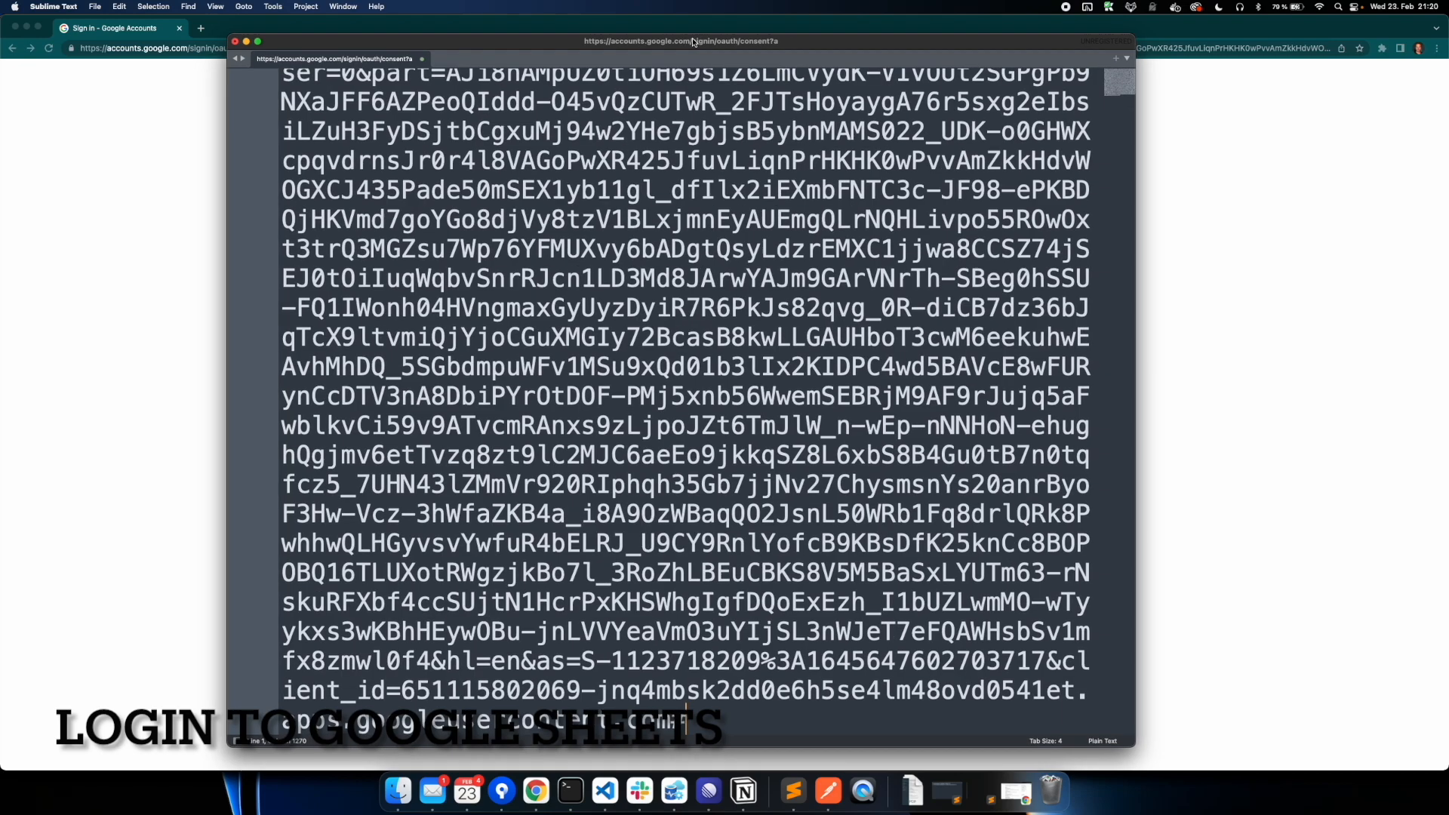
pyautogui.doubleClick(696, 37)
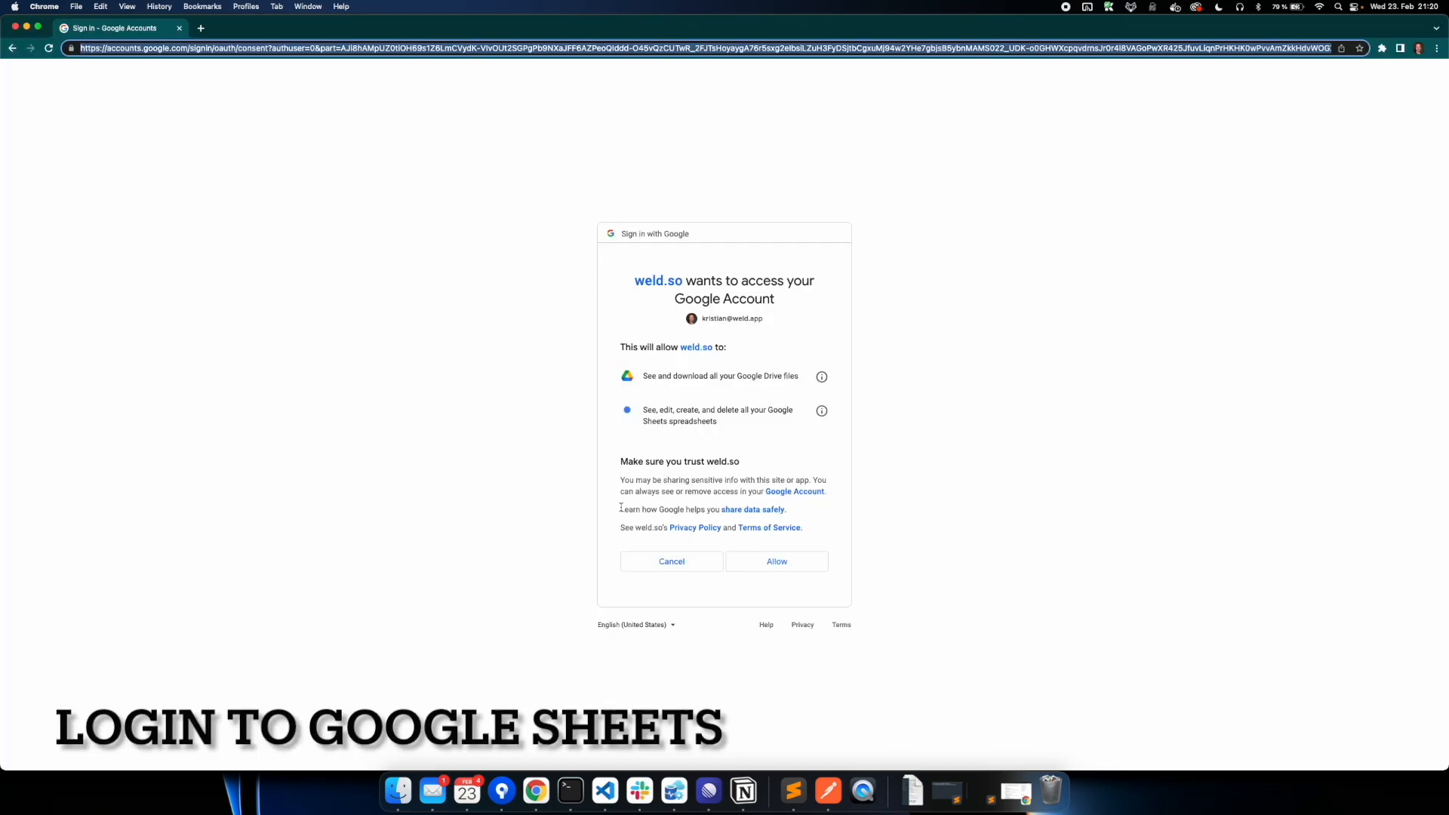
# - Return to the consent page in Chrome and grant weld.so the requested Google Drive and Sheets access
pyautogui.press('Right')
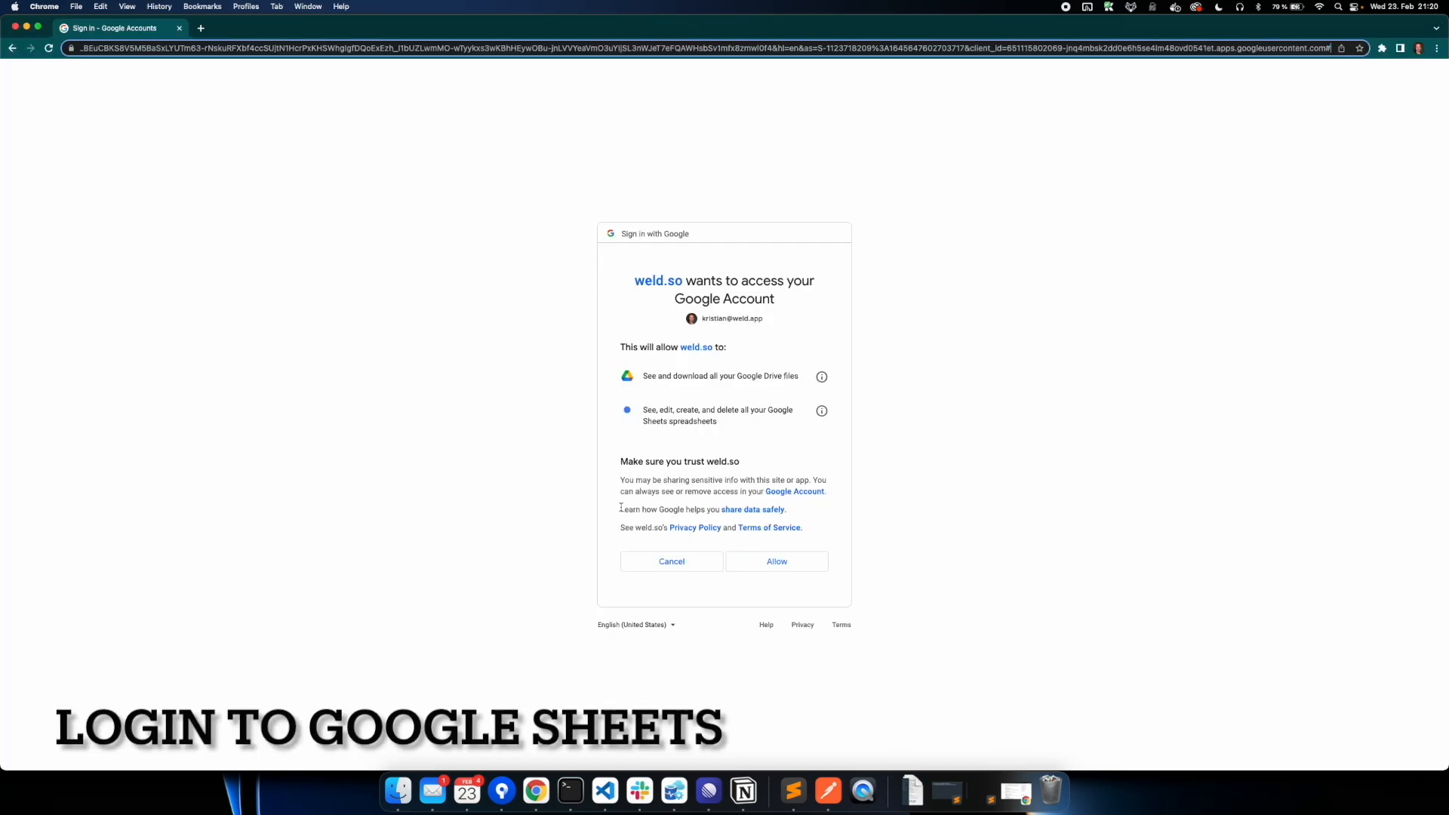
pyautogui.press('BackSpace')
pyautogui.click(965, 561)
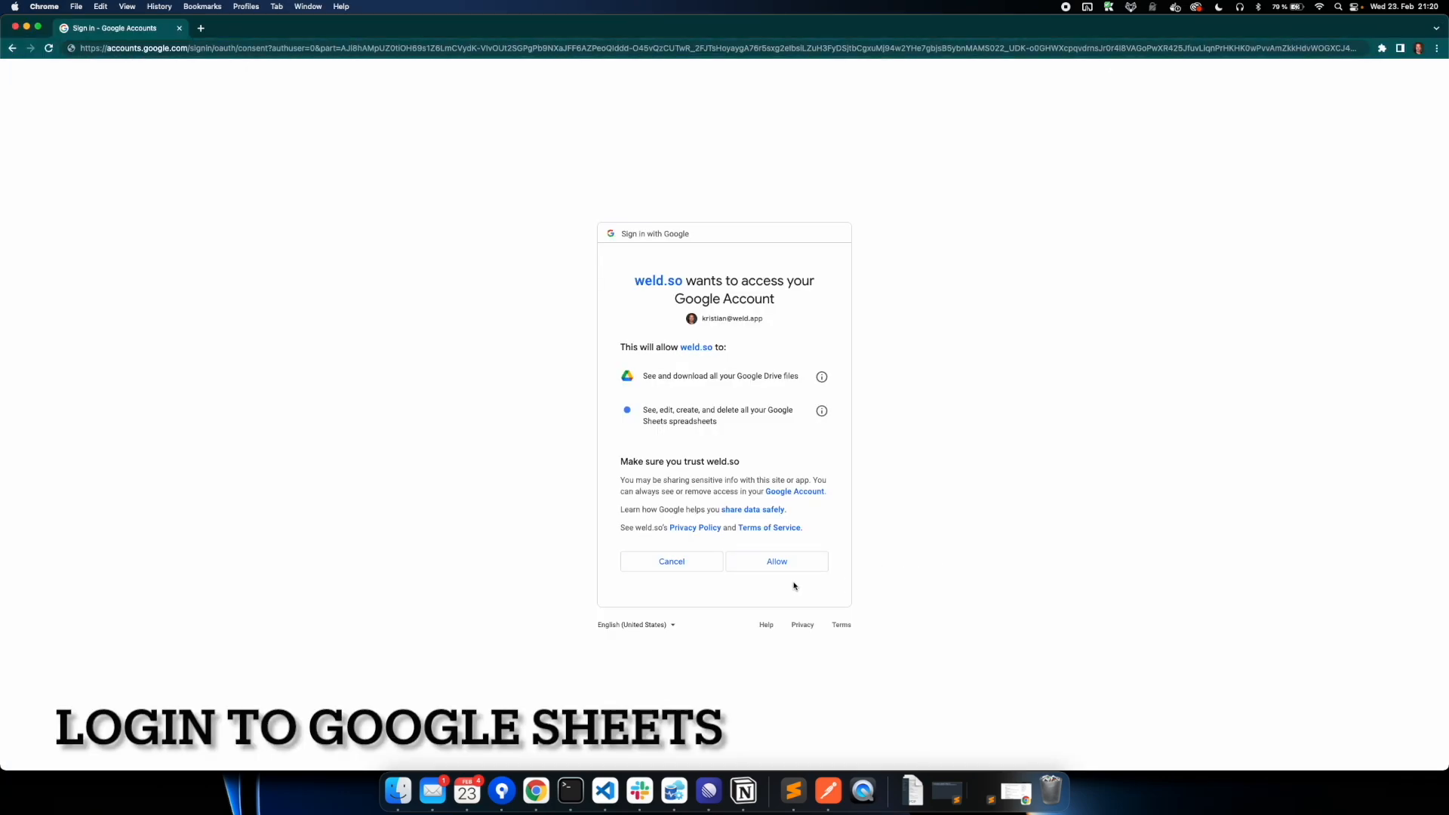
pyautogui.click(786, 563)
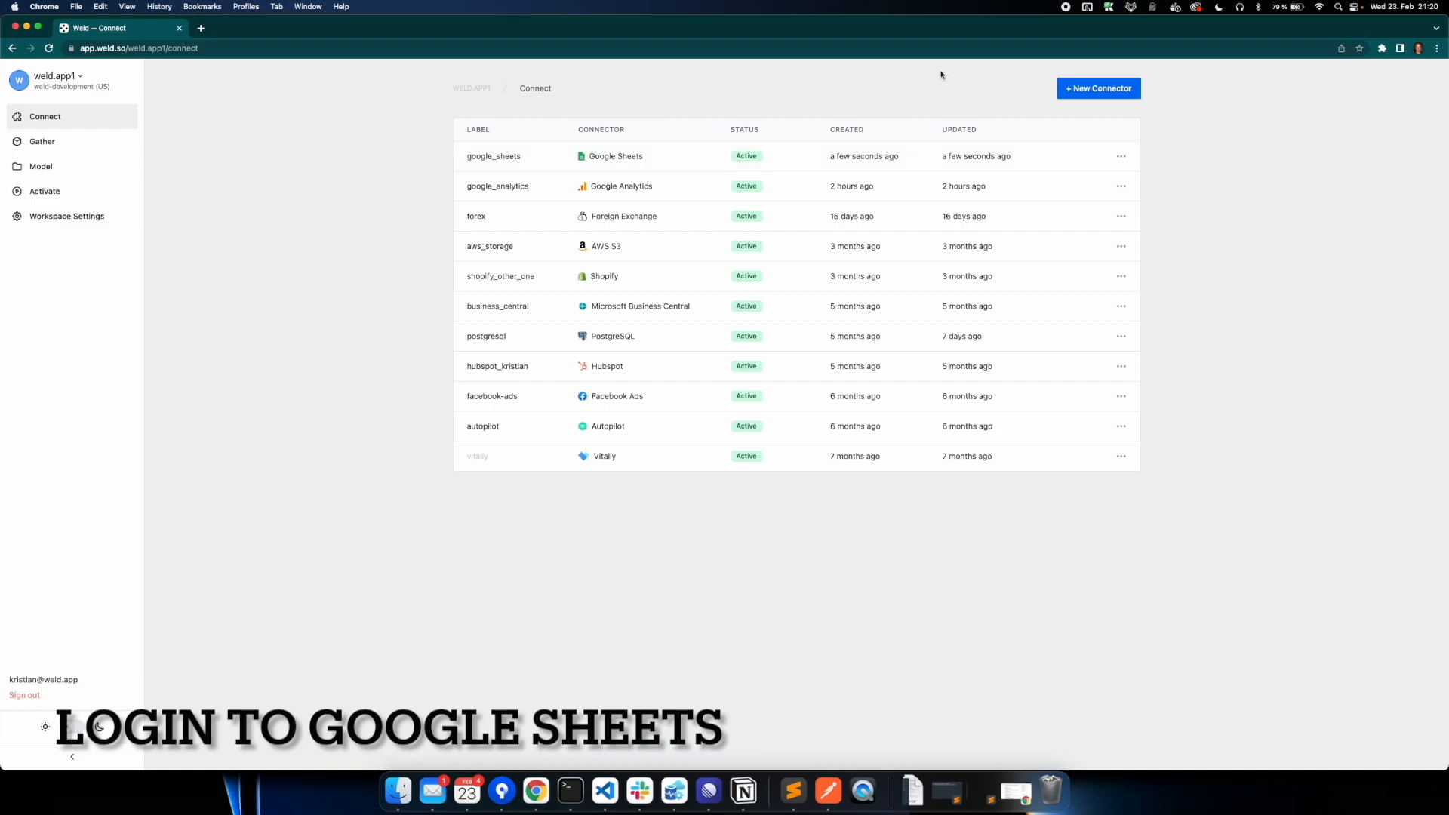
# - Start a new gather sync with google_sheets as the data source and test_sheet as the spreadsheet
pyautogui.click(46, 142)
pyautogui.click(1099, 89)
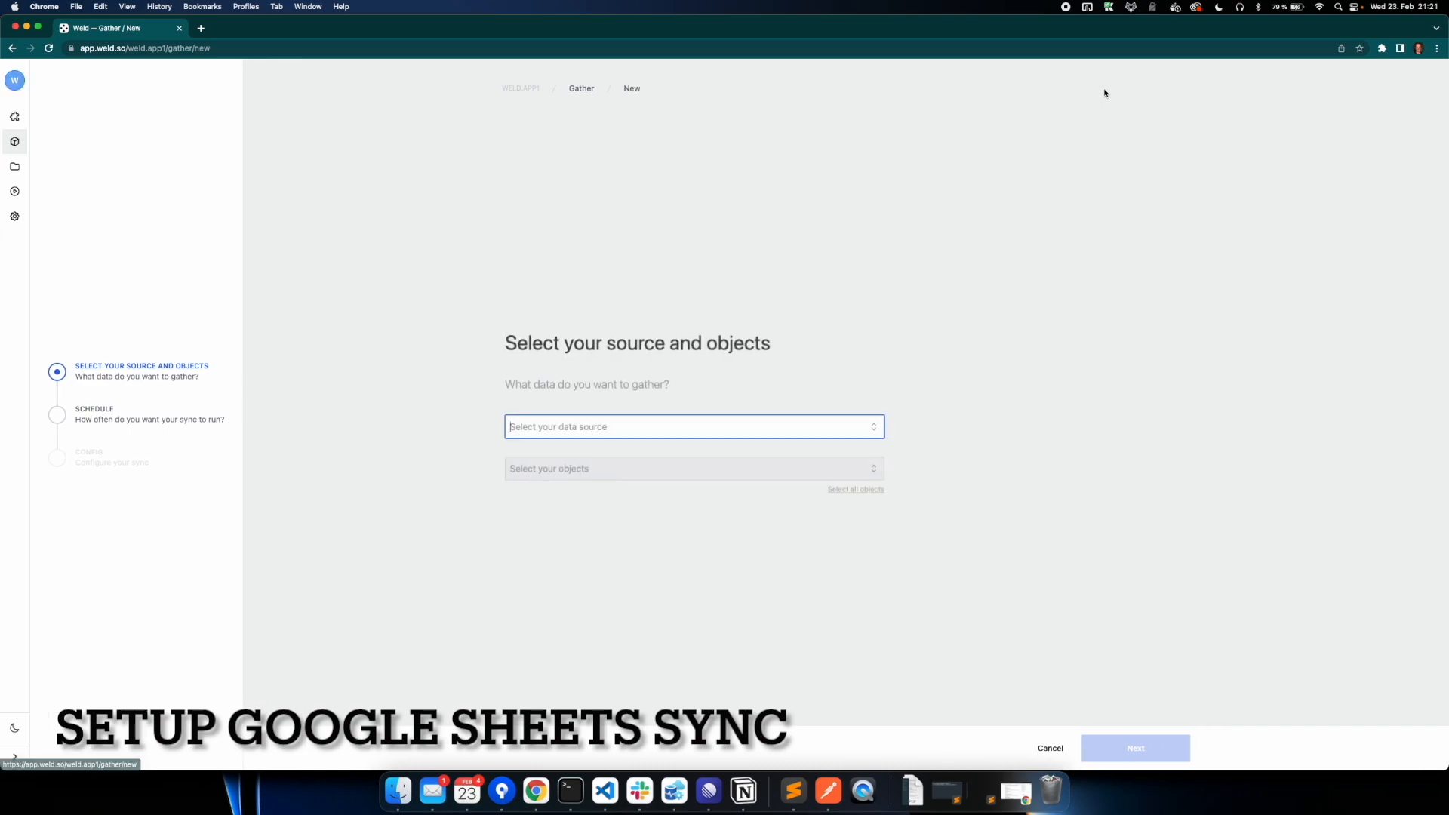
pyautogui.write('go')
pyautogui.press('Return')
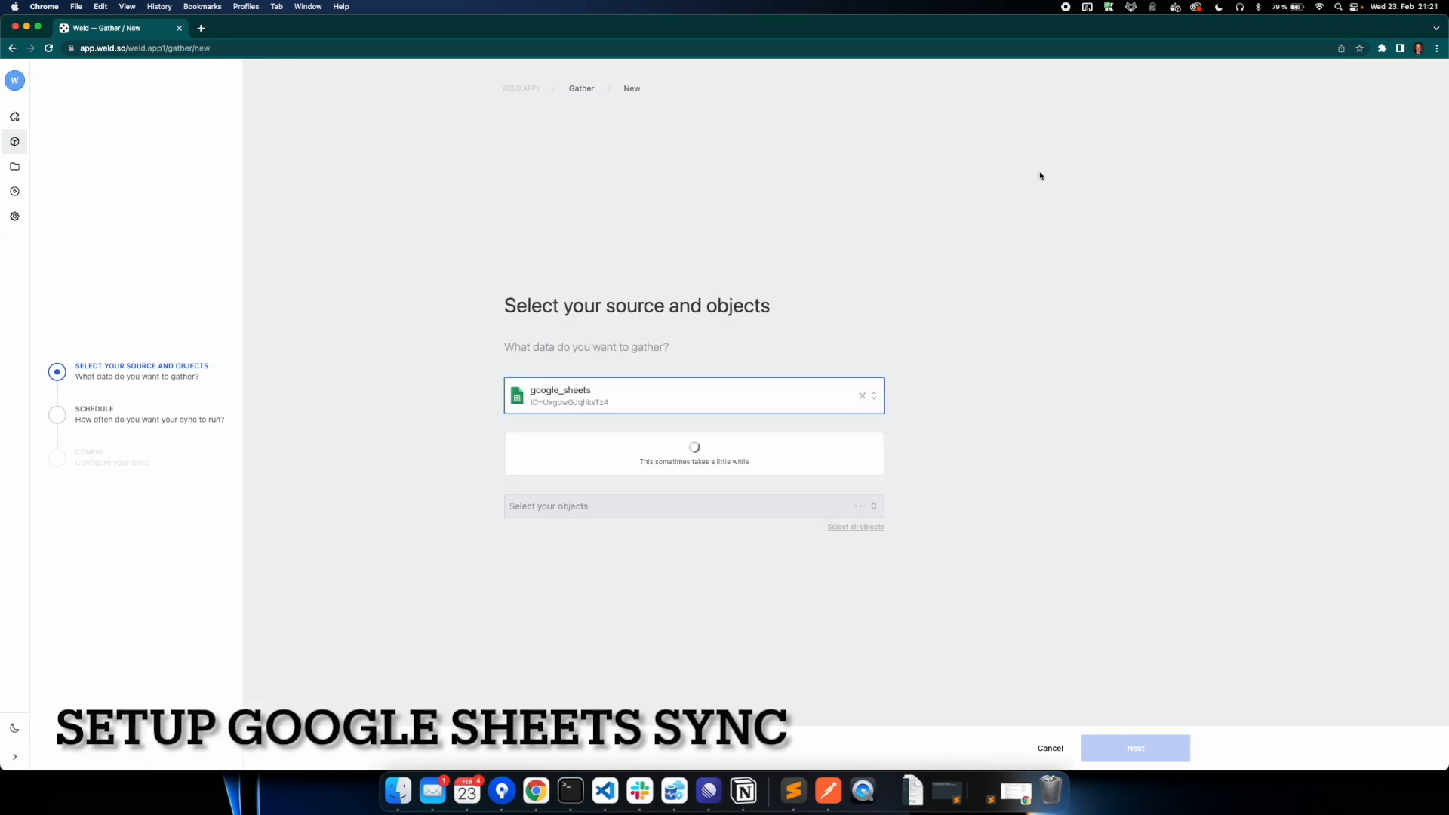
pyautogui.click(741, 415)
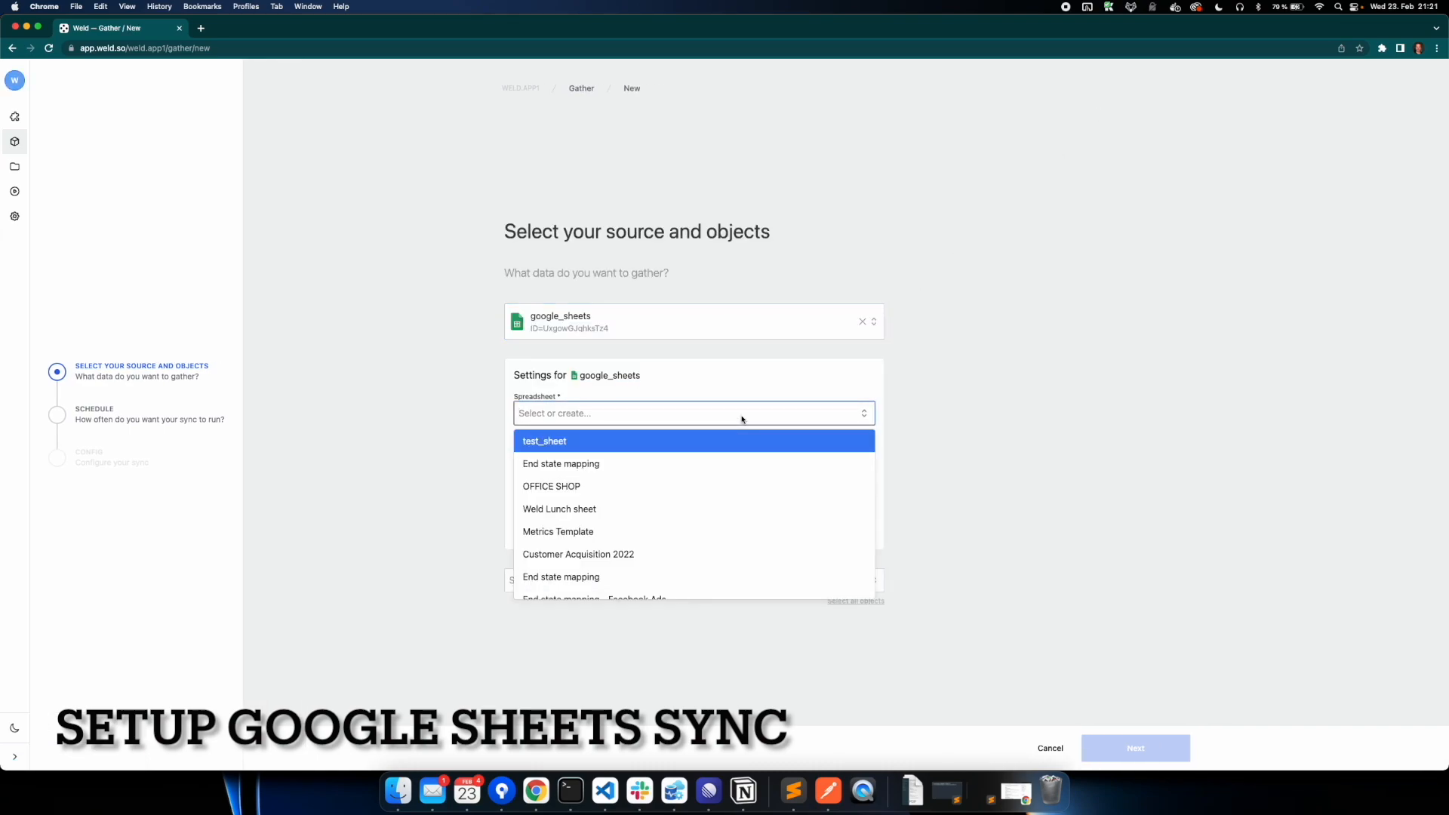
pyautogui.click(583, 440)
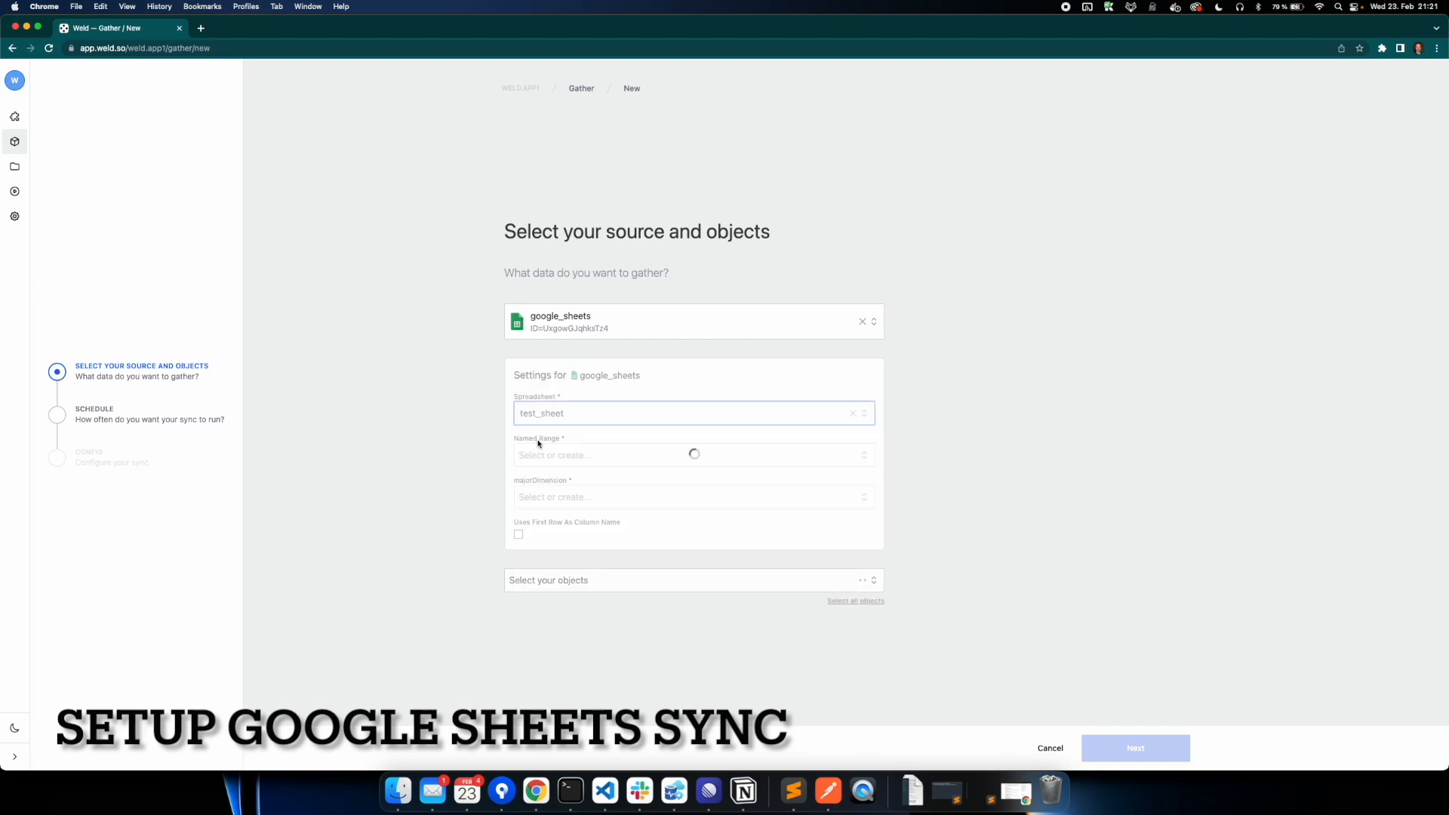
# - Set the named range to Users and majorDimension to COLUMNS, use the first row as column name, and continue to scheduling
pyautogui.click(752, 456)
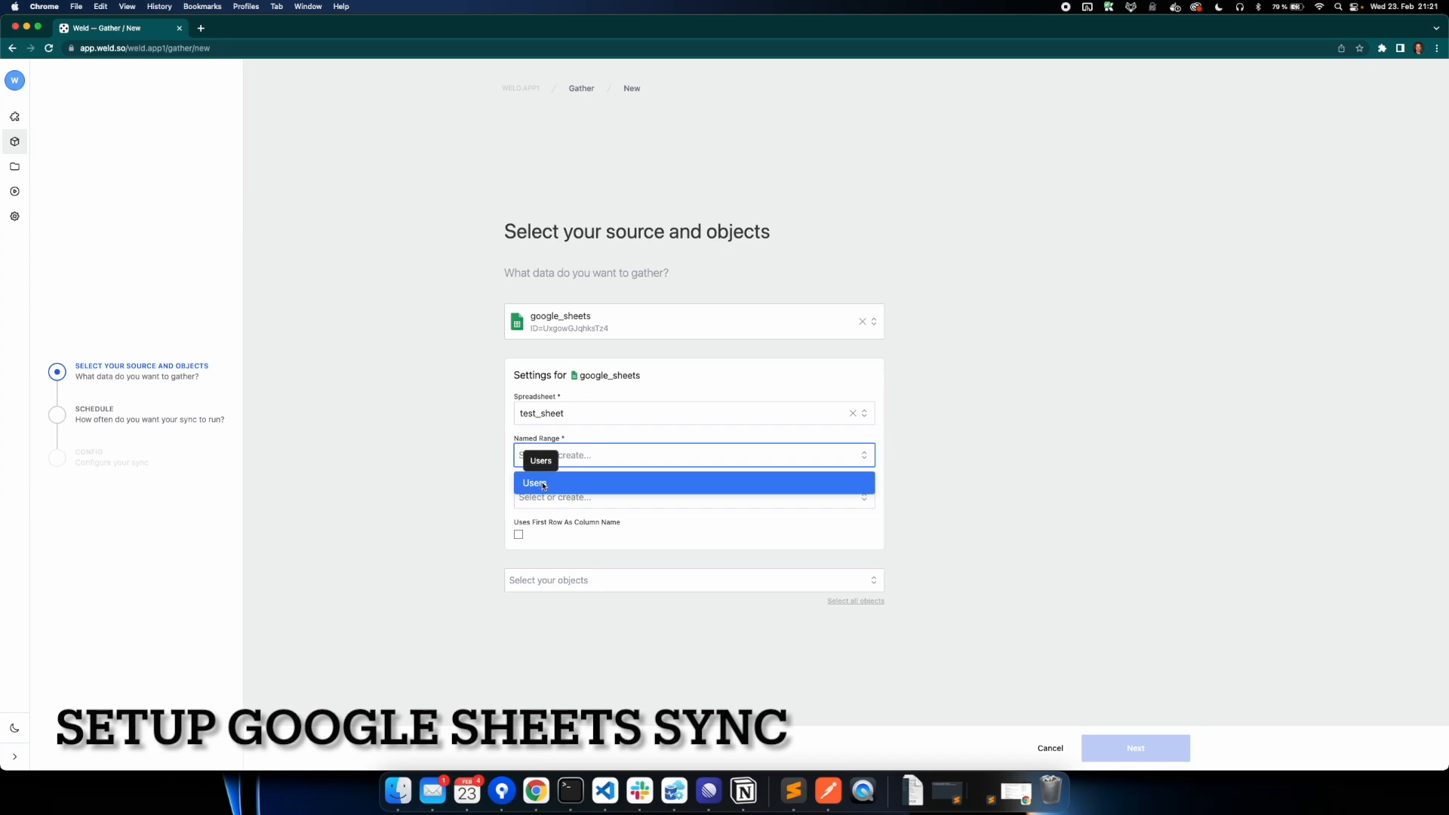
pyautogui.click(544, 483)
pyautogui.click(594, 498)
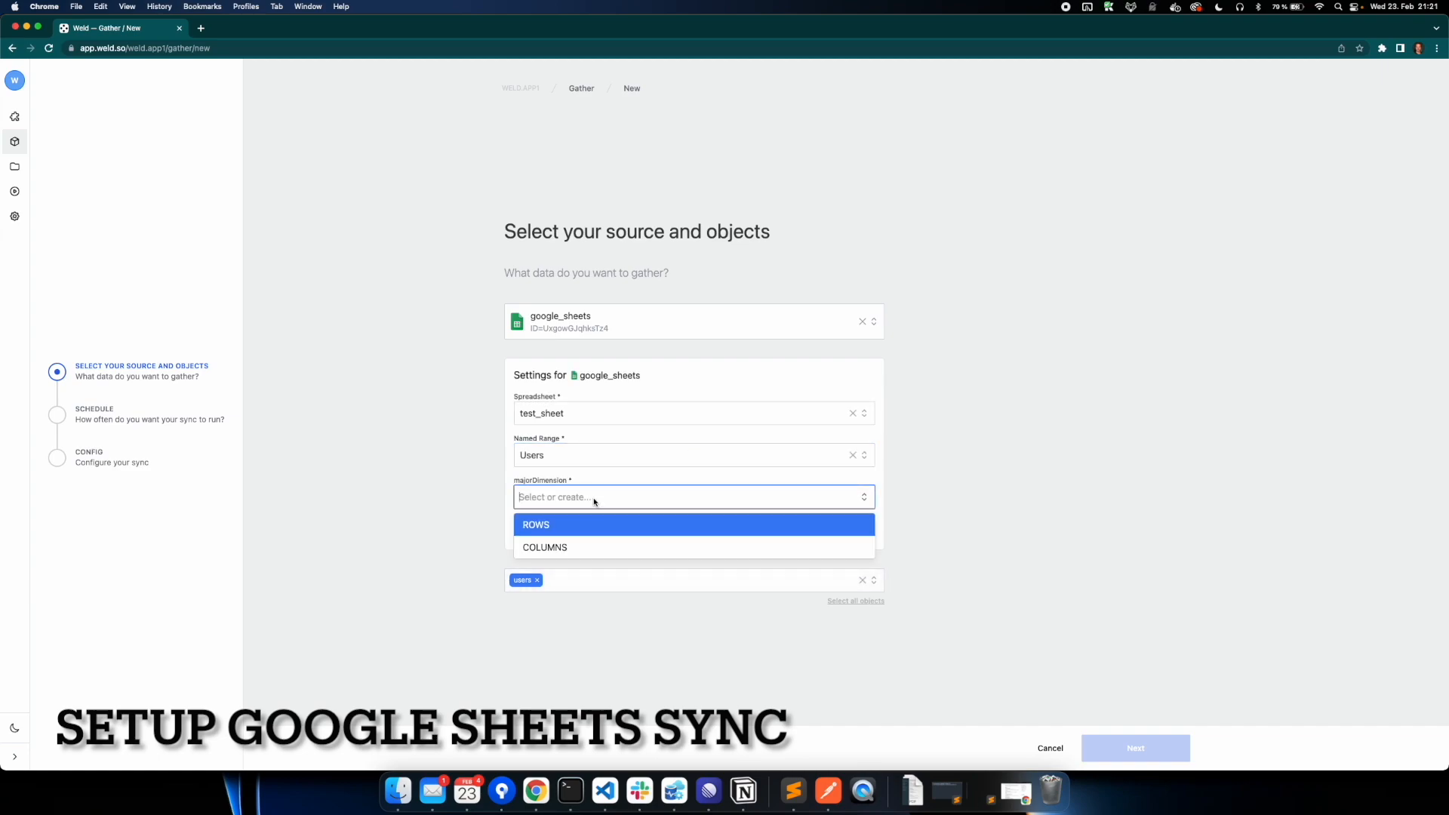
pyautogui.click(563, 549)
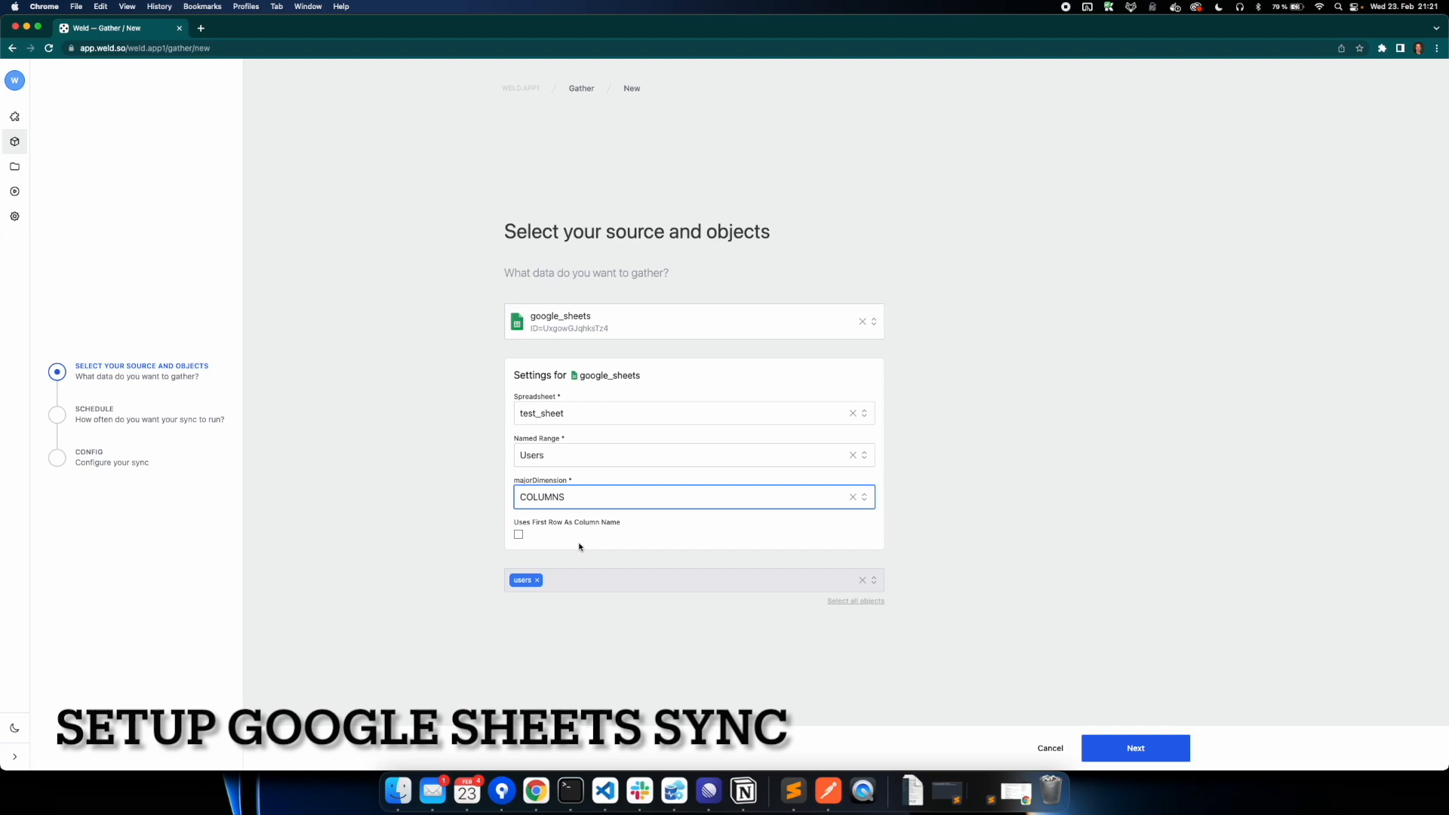
pyautogui.click(519, 535)
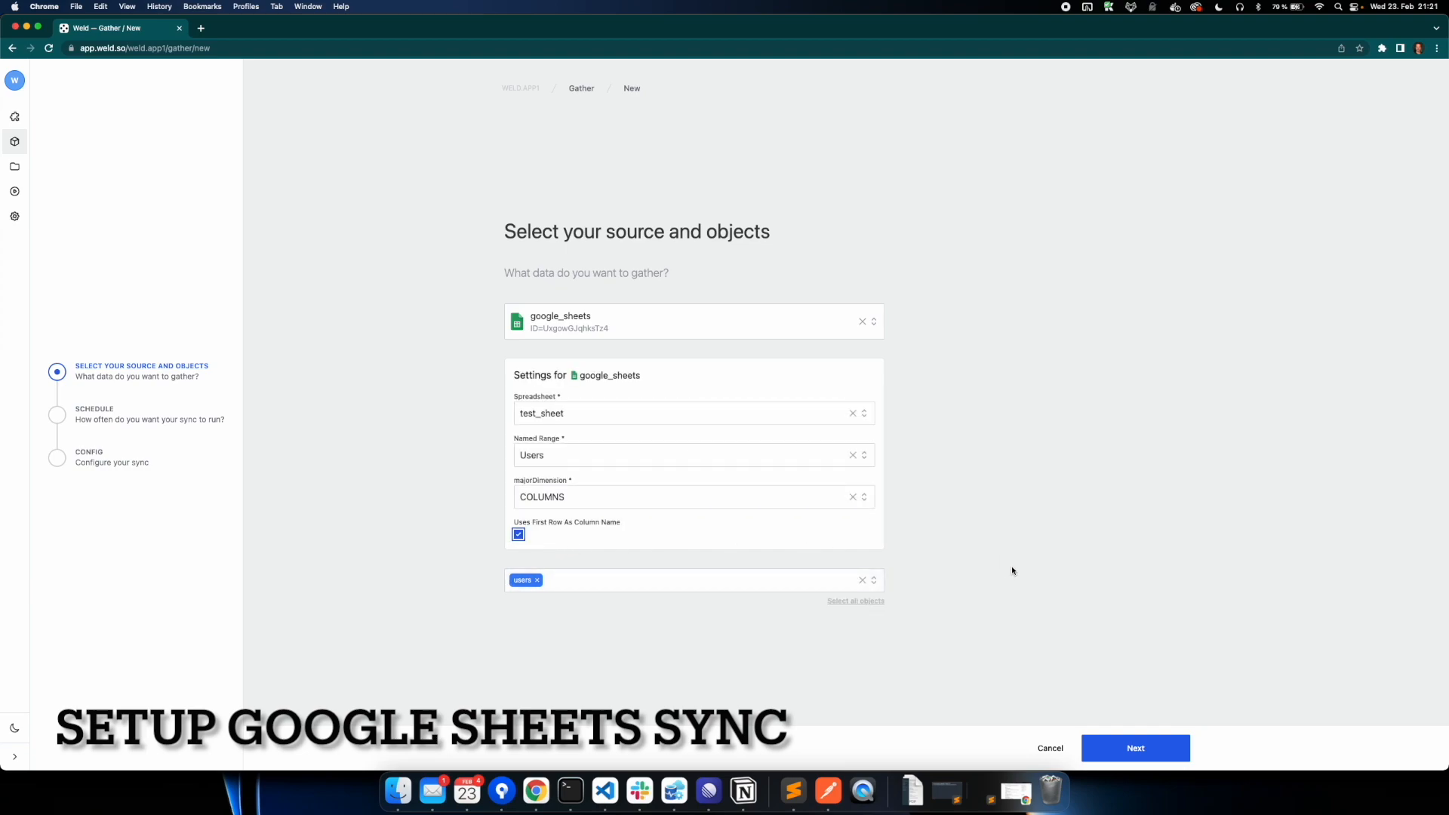
pyautogui.click(1136, 748)
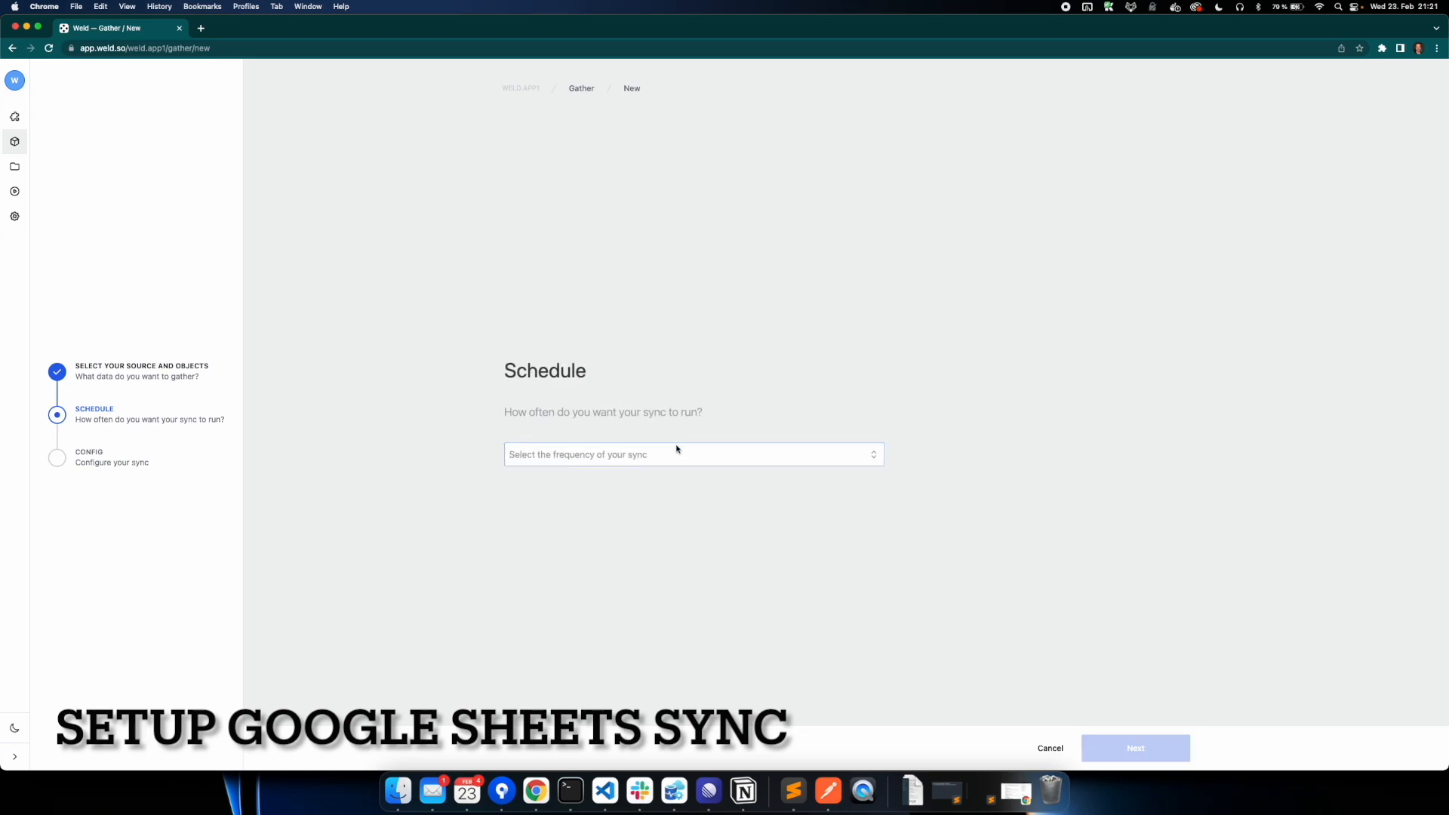
# - Schedule the Google Sheets sync to run every 5 minutes and continue to its configuration
pyautogui.click(676, 450)
pyautogui.click(588, 505)
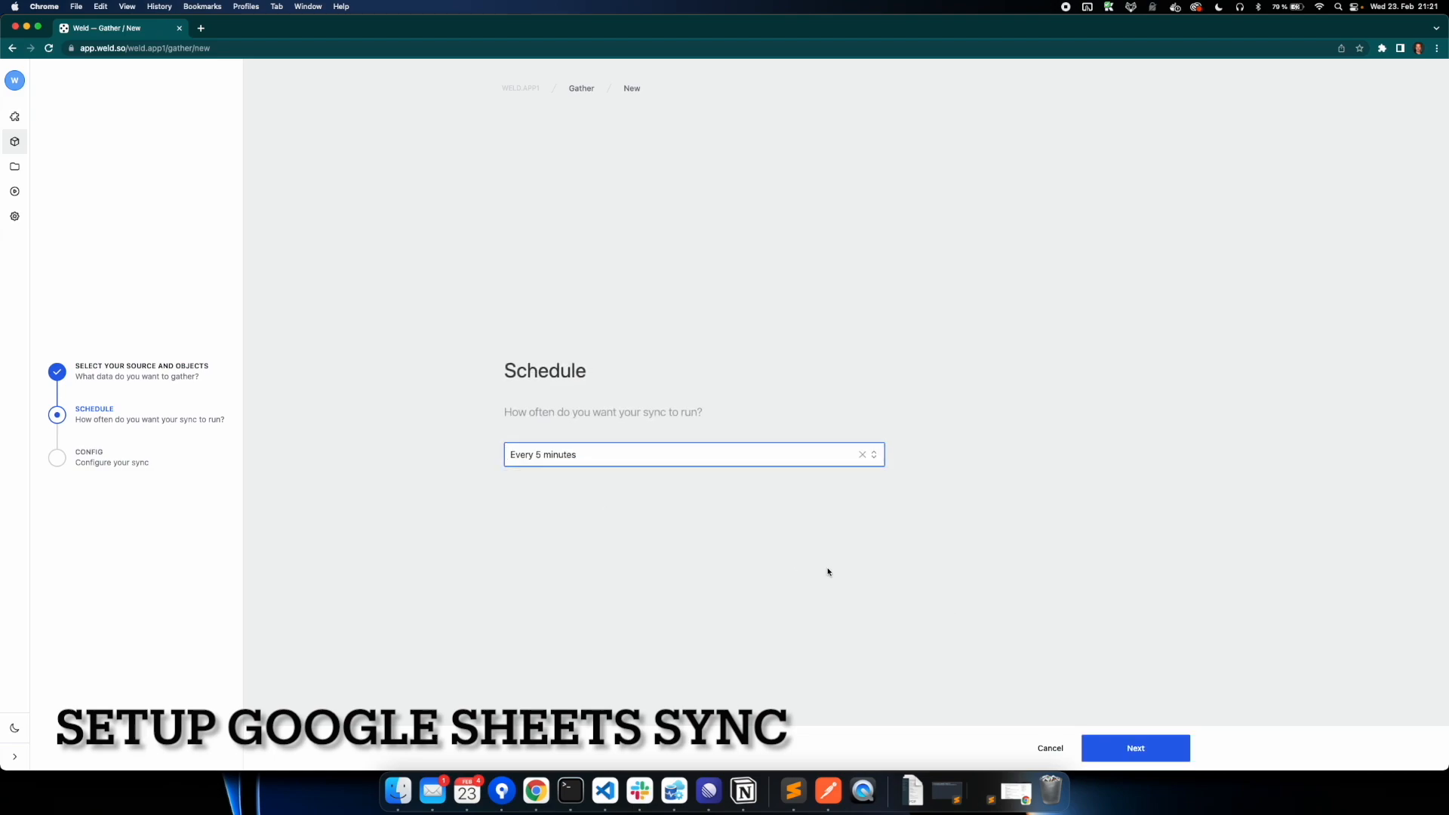
pyautogui.click(1179, 751)
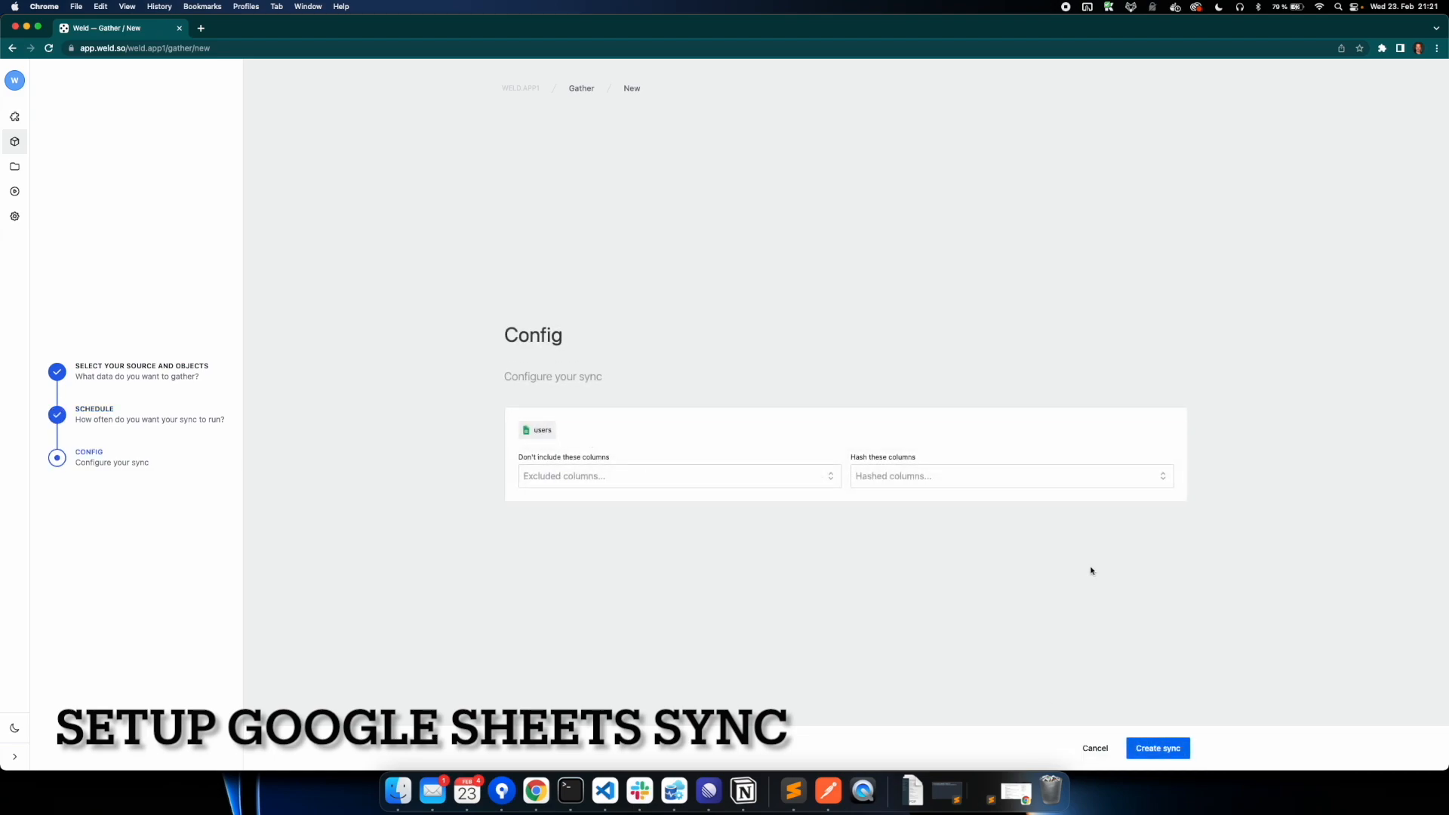
# - Create the Google Sheets sync without excluding or hashing columns, start it, and expand its object list
pyautogui.click(1158, 748)
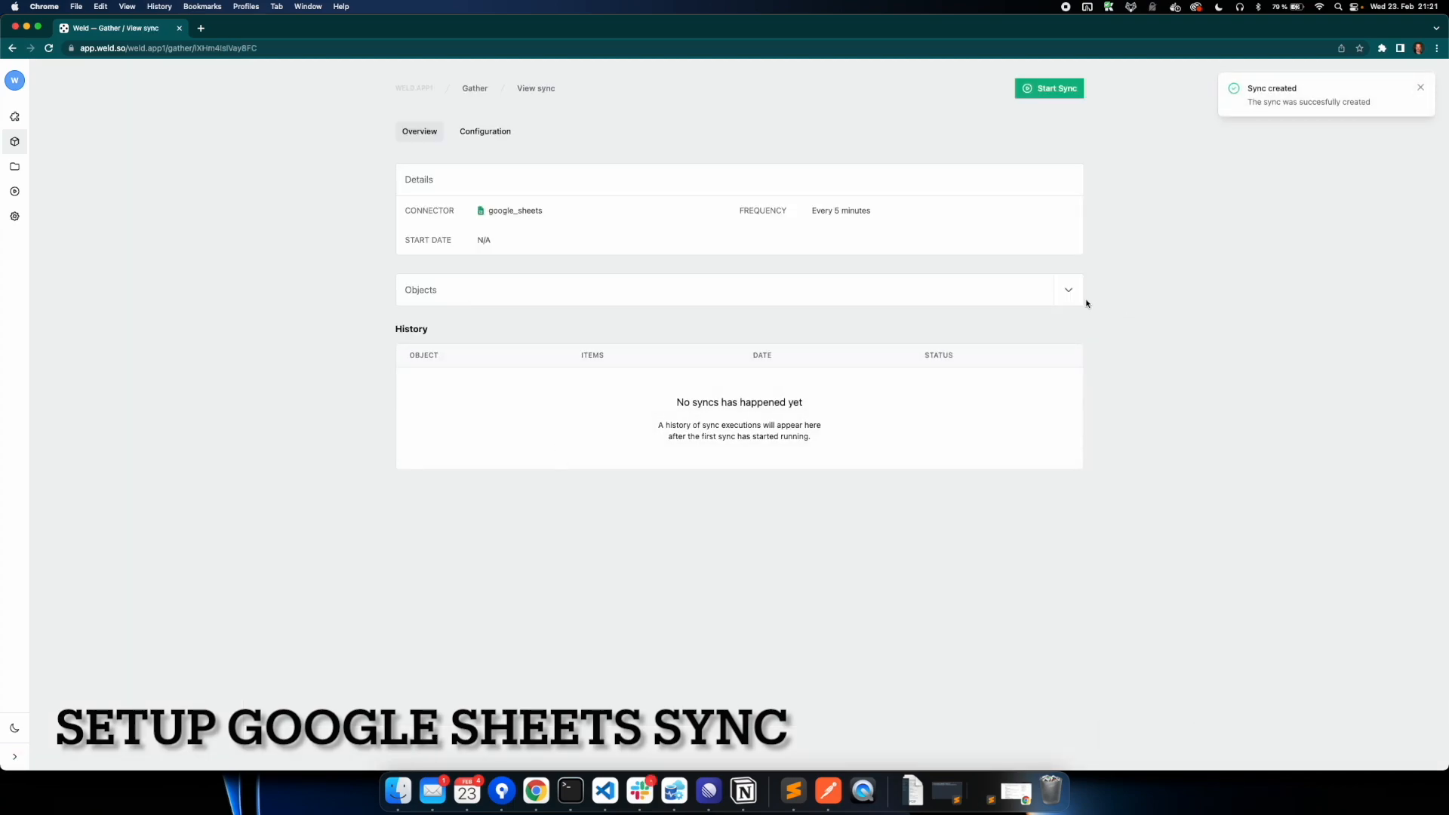
pyautogui.click(1075, 294)
pyautogui.click(1049, 89)
pyautogui.moveTo(567, 226); pyautogui.dragTo(487, 206)
pyautogui.click(565, 281)
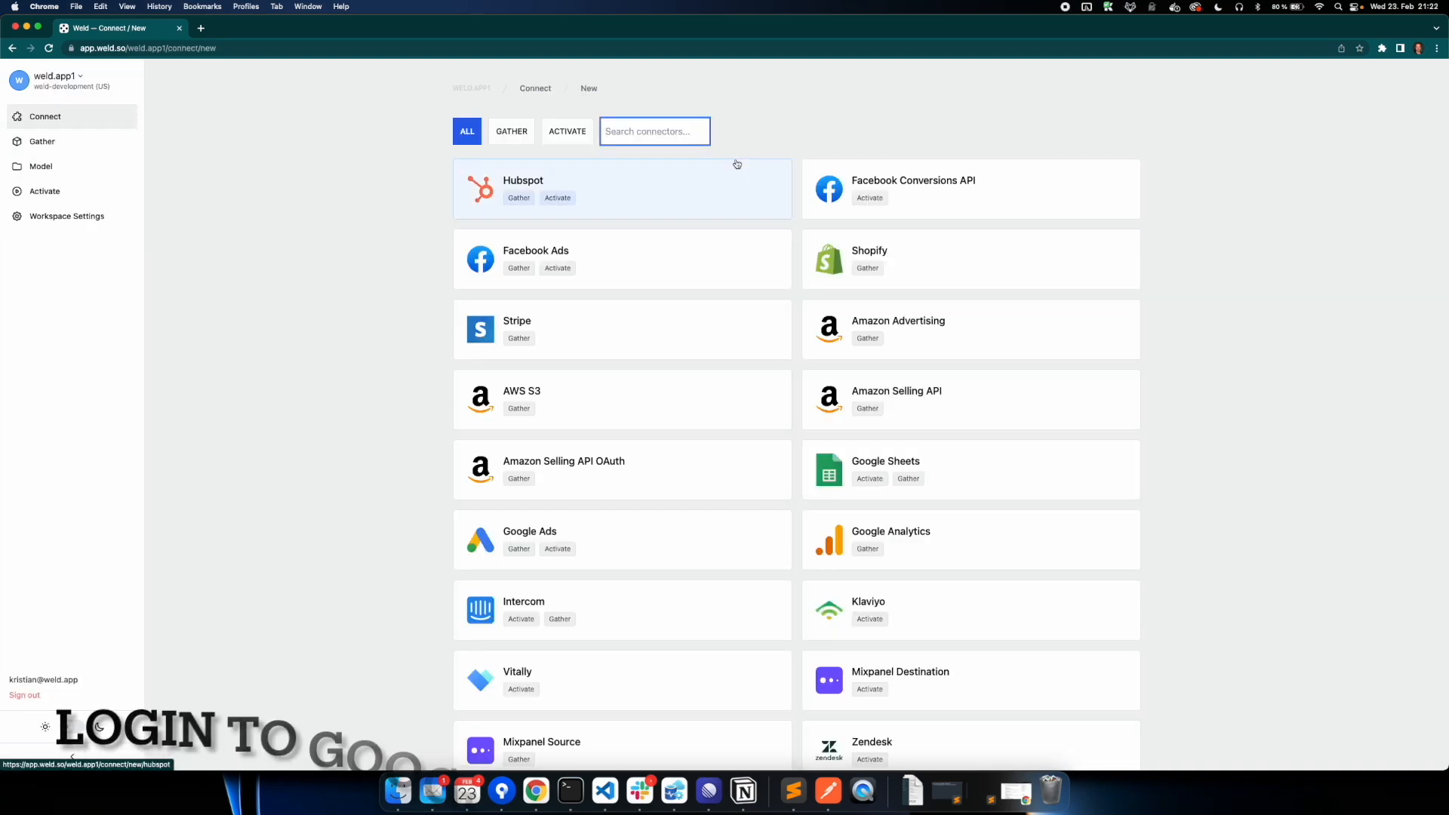
# - Find the Google Ads connector among the new connectors, authorize it with label google_ads, and choose the existing Google account
pyautogui.write('ads')
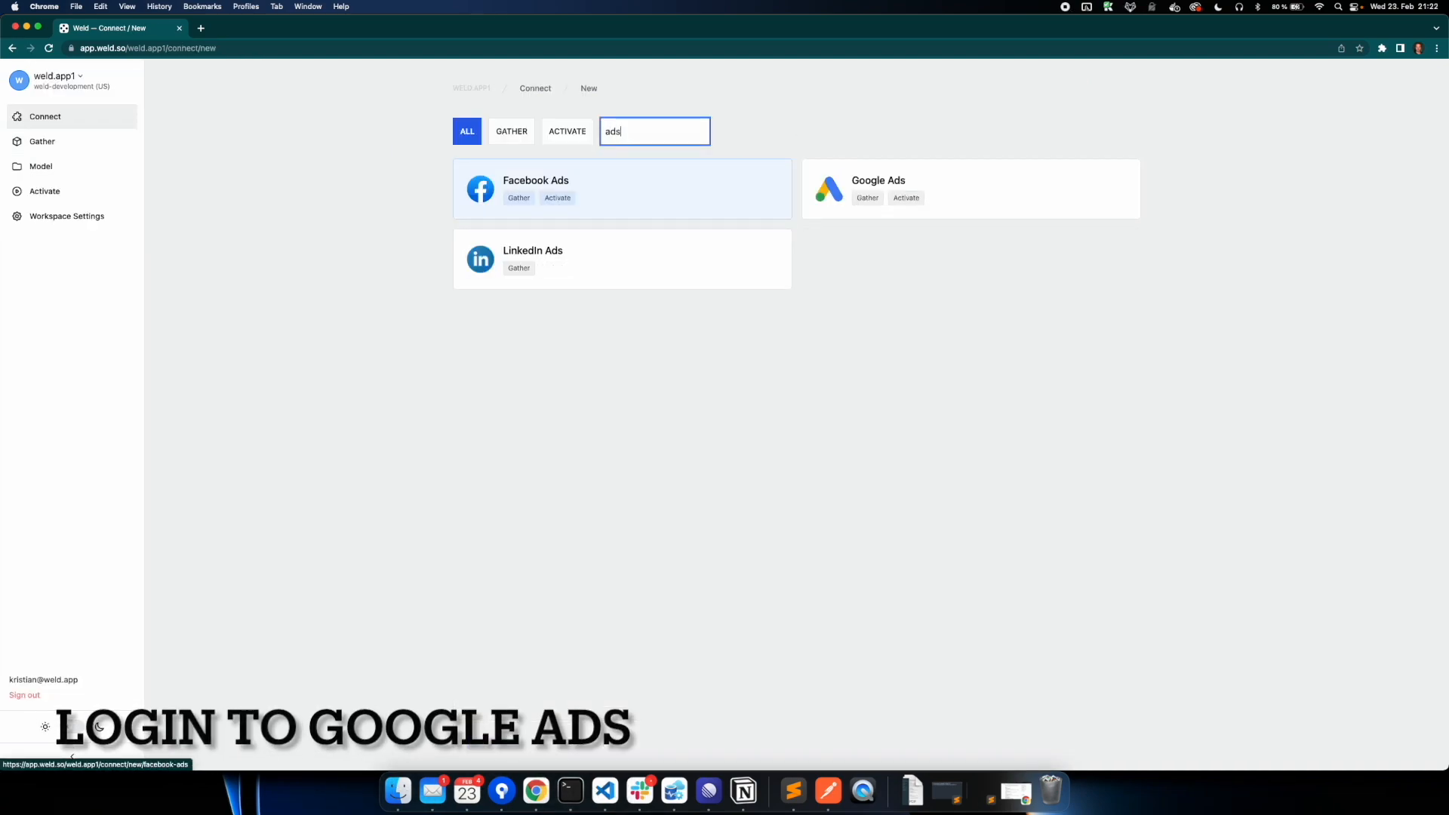
pyautogui.click(1013, 182)
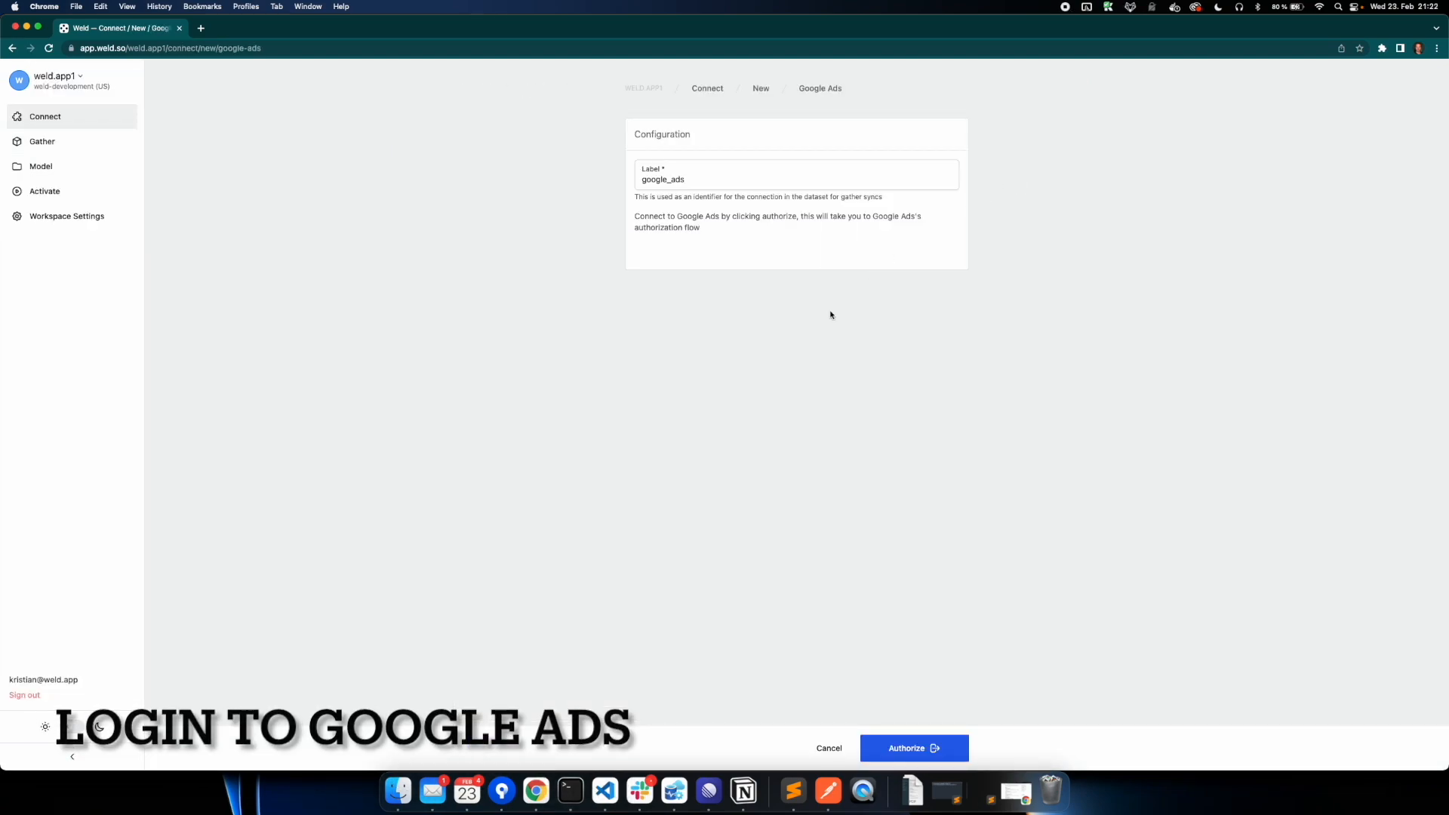
pyautogui.click(911, 757)
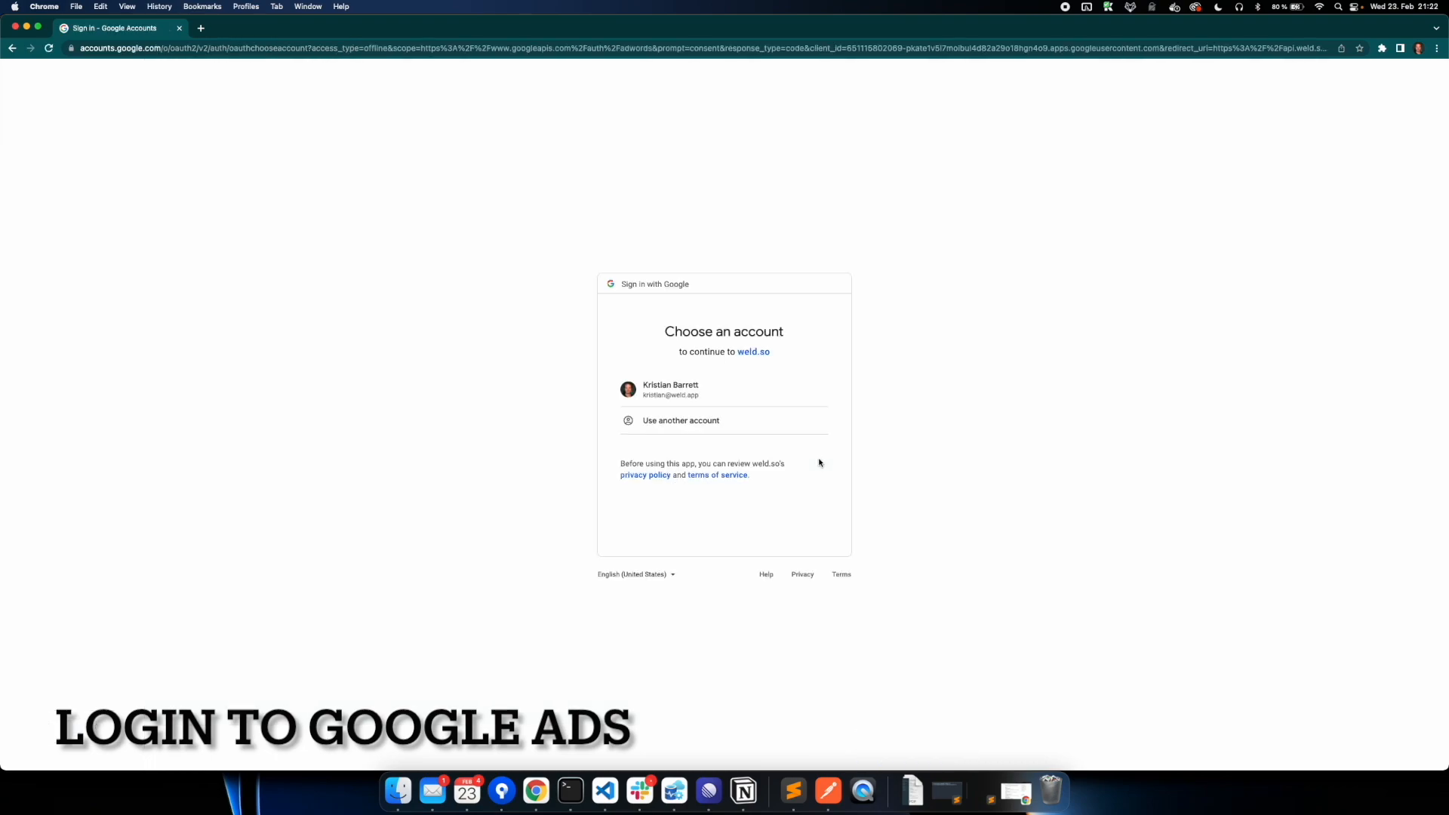
pyautogui.click(665, 390)
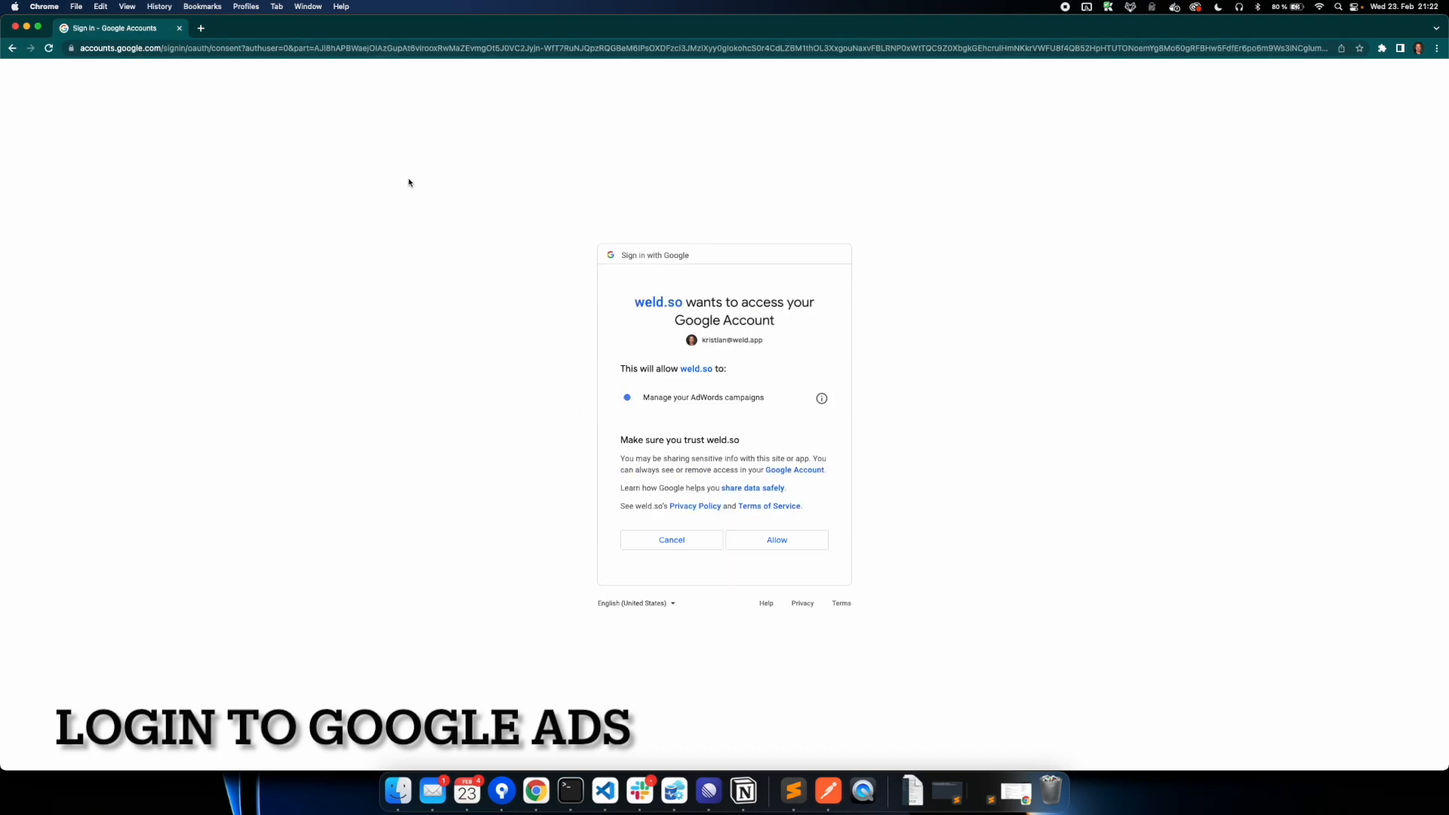
# - Copy the full URL of the Google Ads consent page and paste it into Sublime Text
pyautogui.click(181, 47)
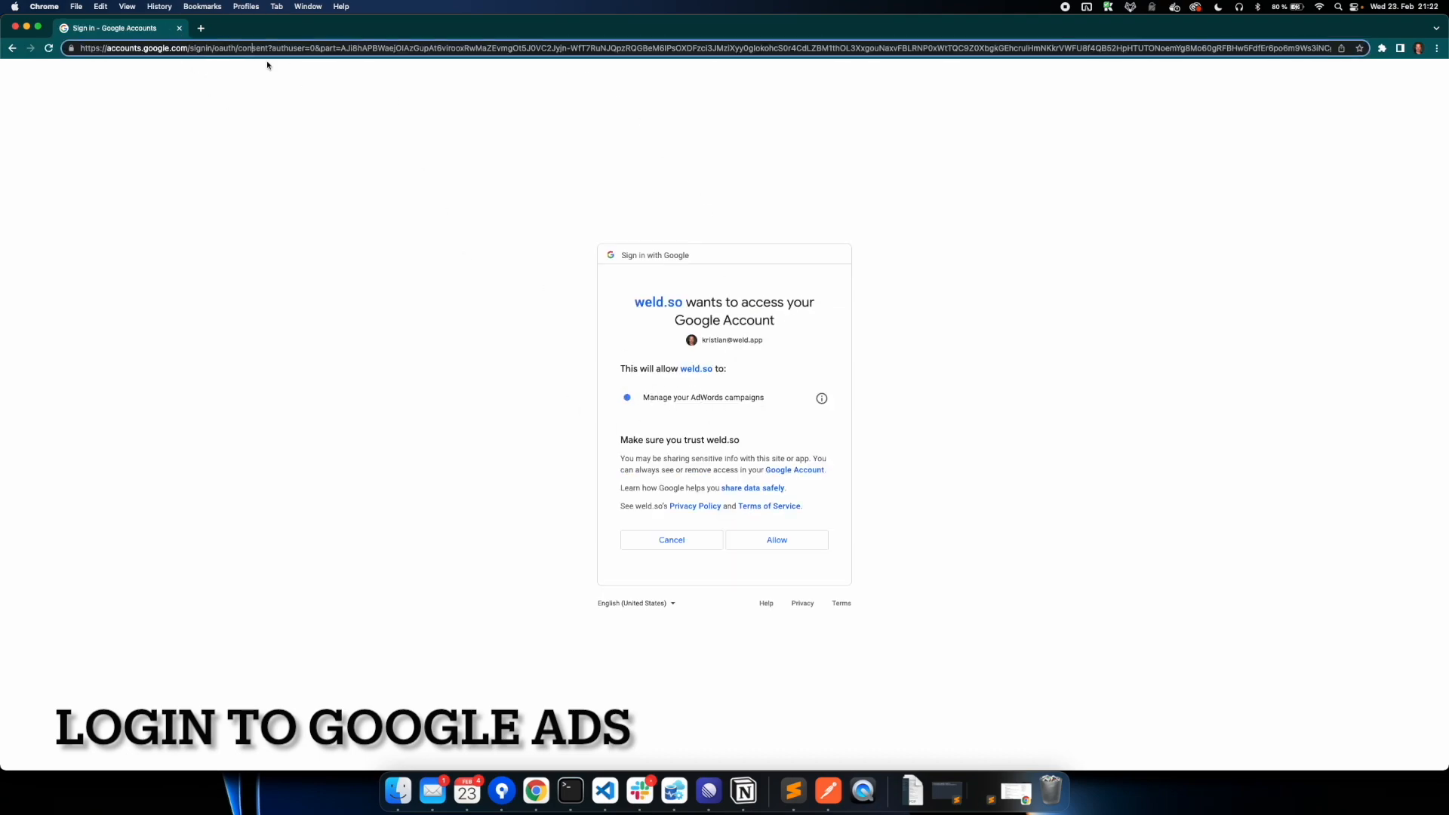
pyautogui.press('Right')
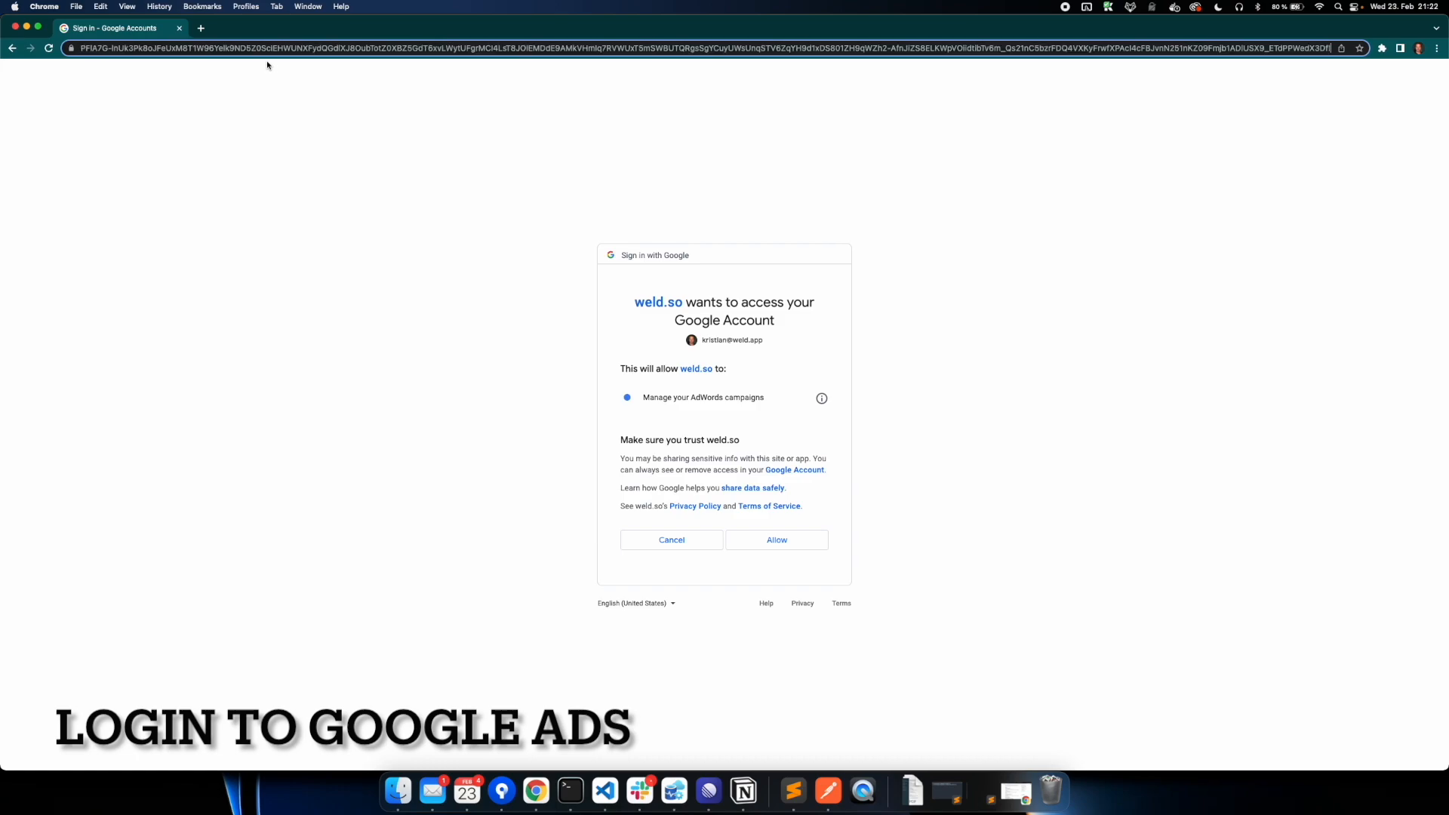
pyautogui.press('Right')
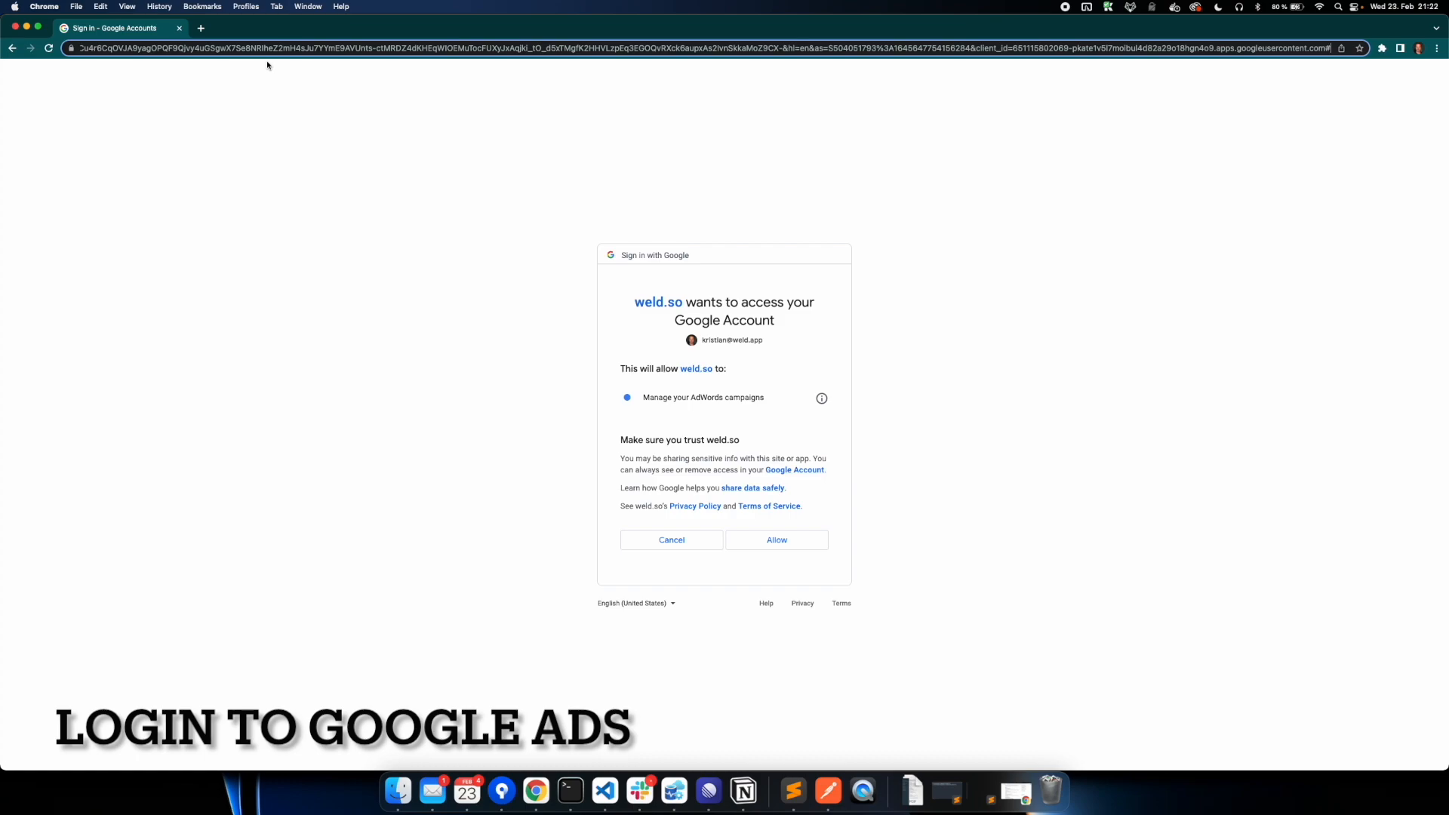
pyautogui.press('super+a')
pyautogui.press('super+c')
pyautogui.press('super+Tab')
pyautogui.press('super+v')
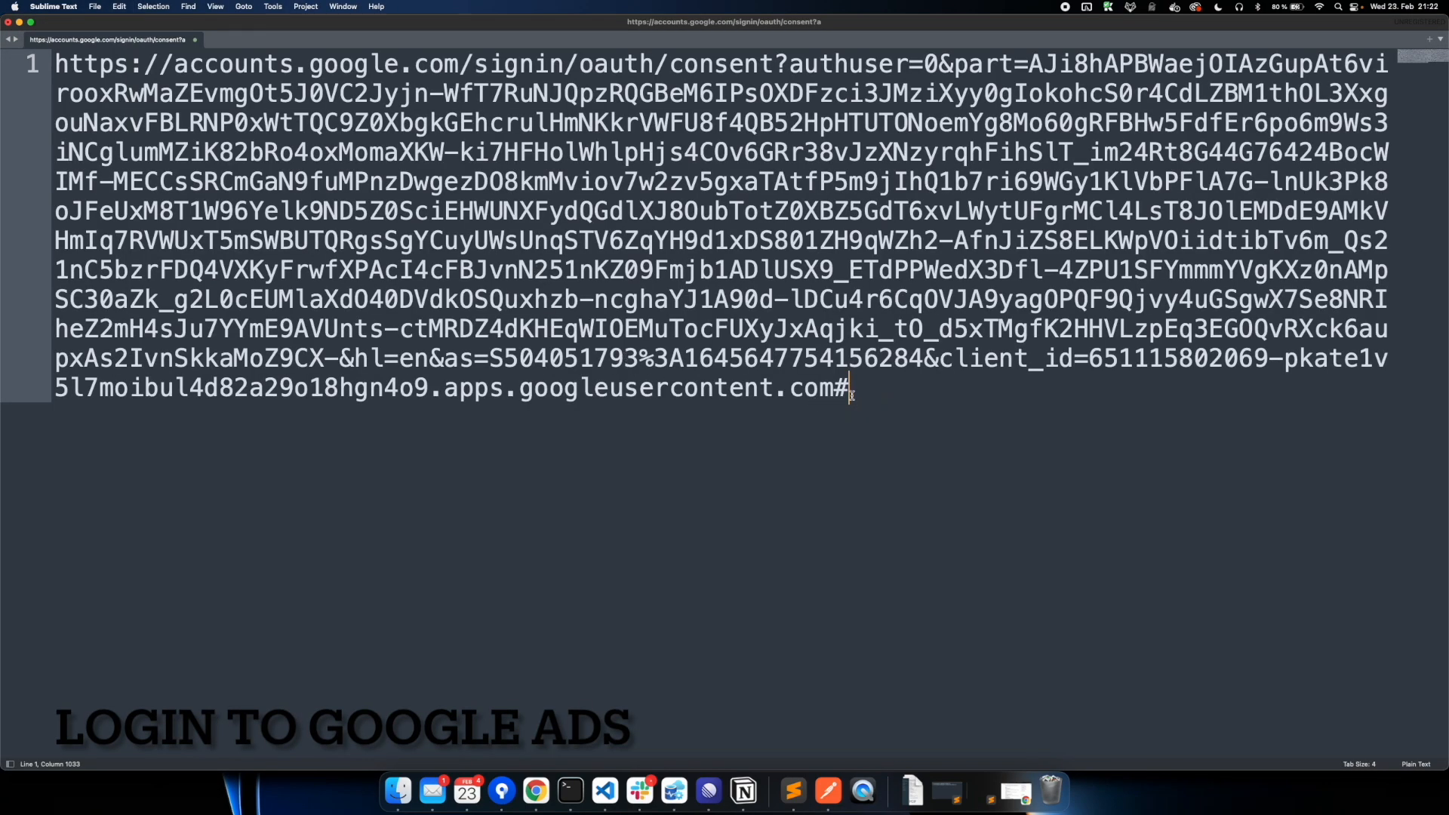
# - Return to the consent page in Chrome and allow weld.so to manage the AdWords campaigns
pyautogui.press('super+Tab')
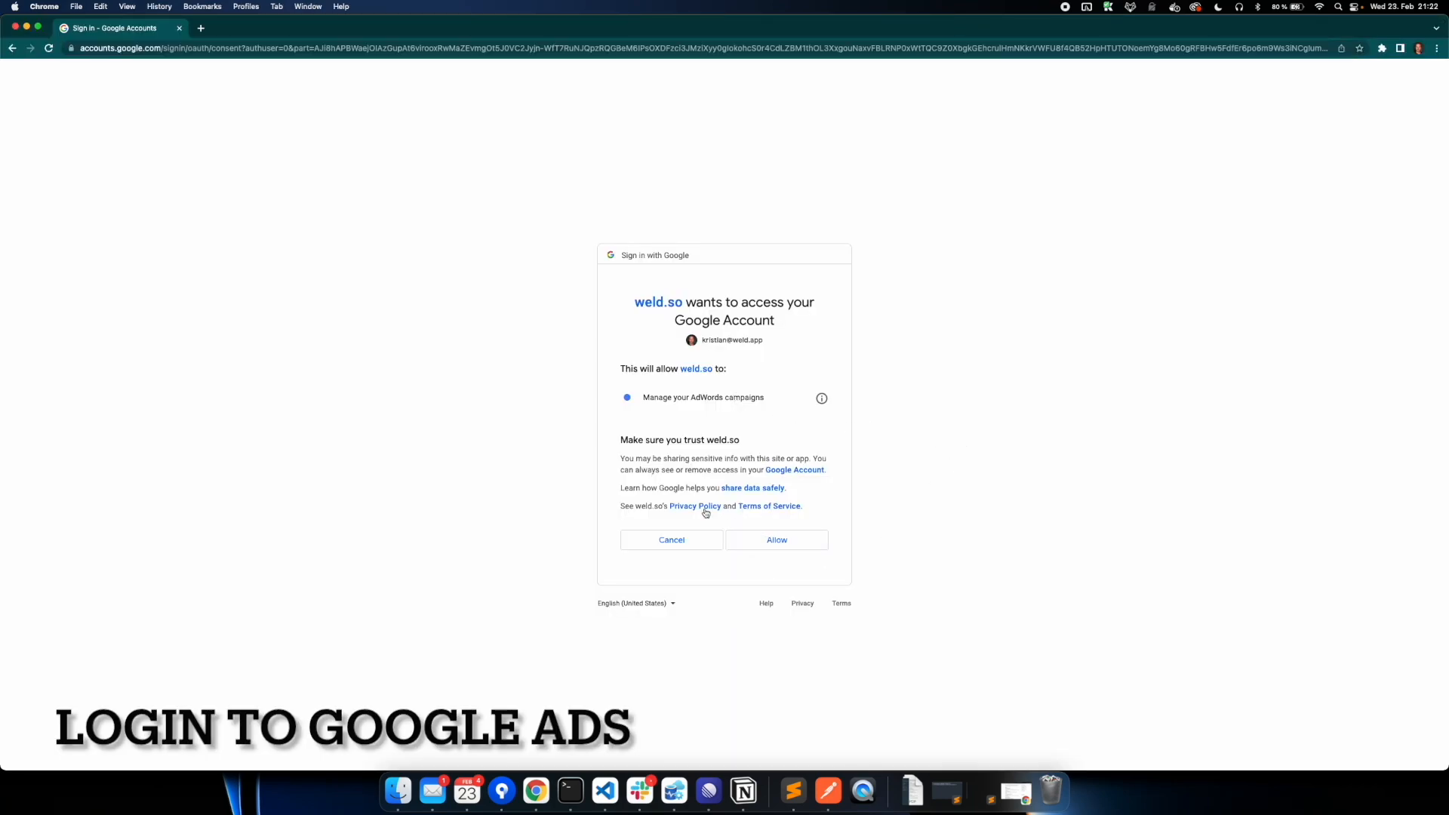
pyautogui.click(776, 541)
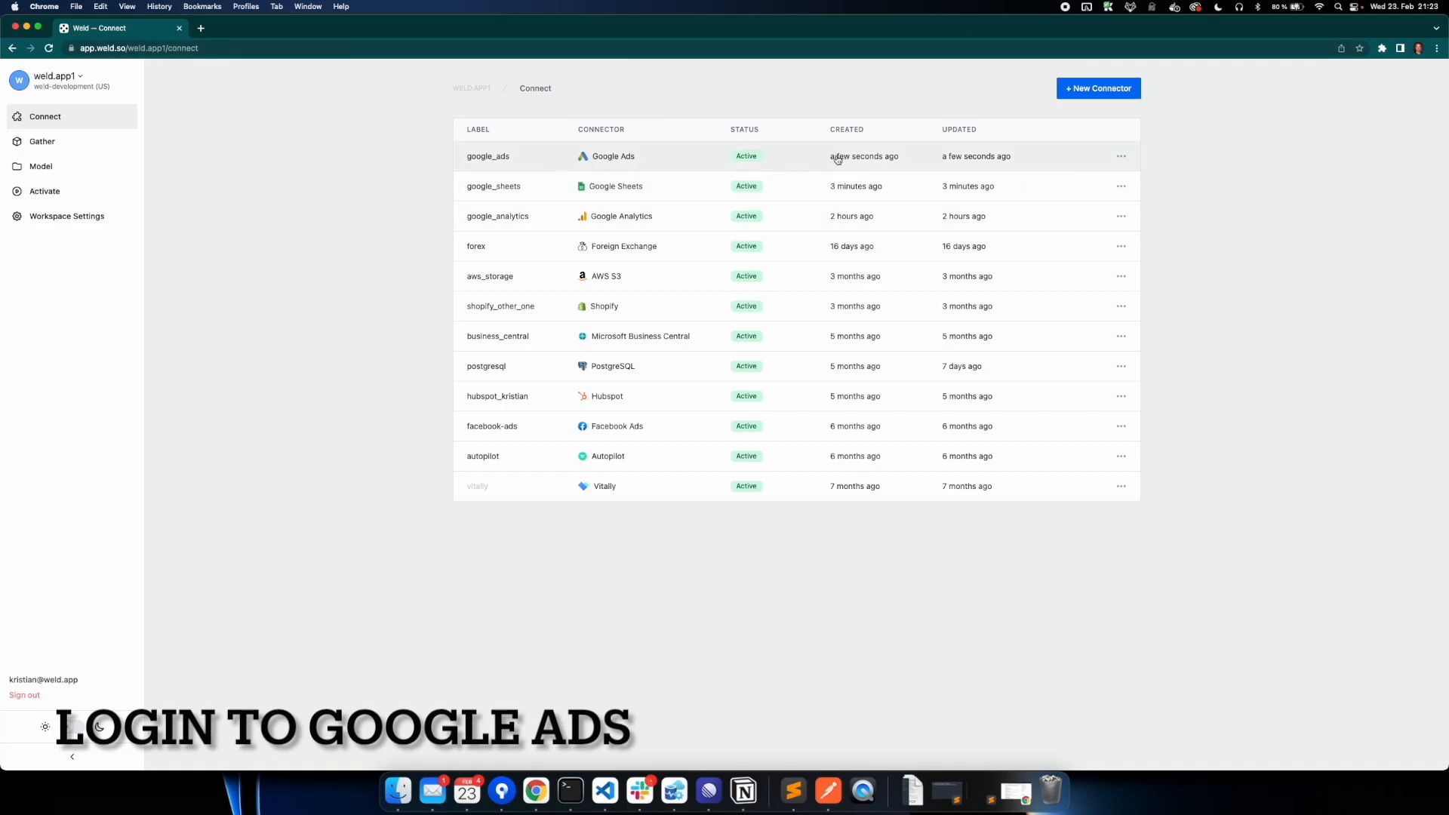
# - Start a new gather sync with google_ads as the data source
pyautogui.click(69, 145)
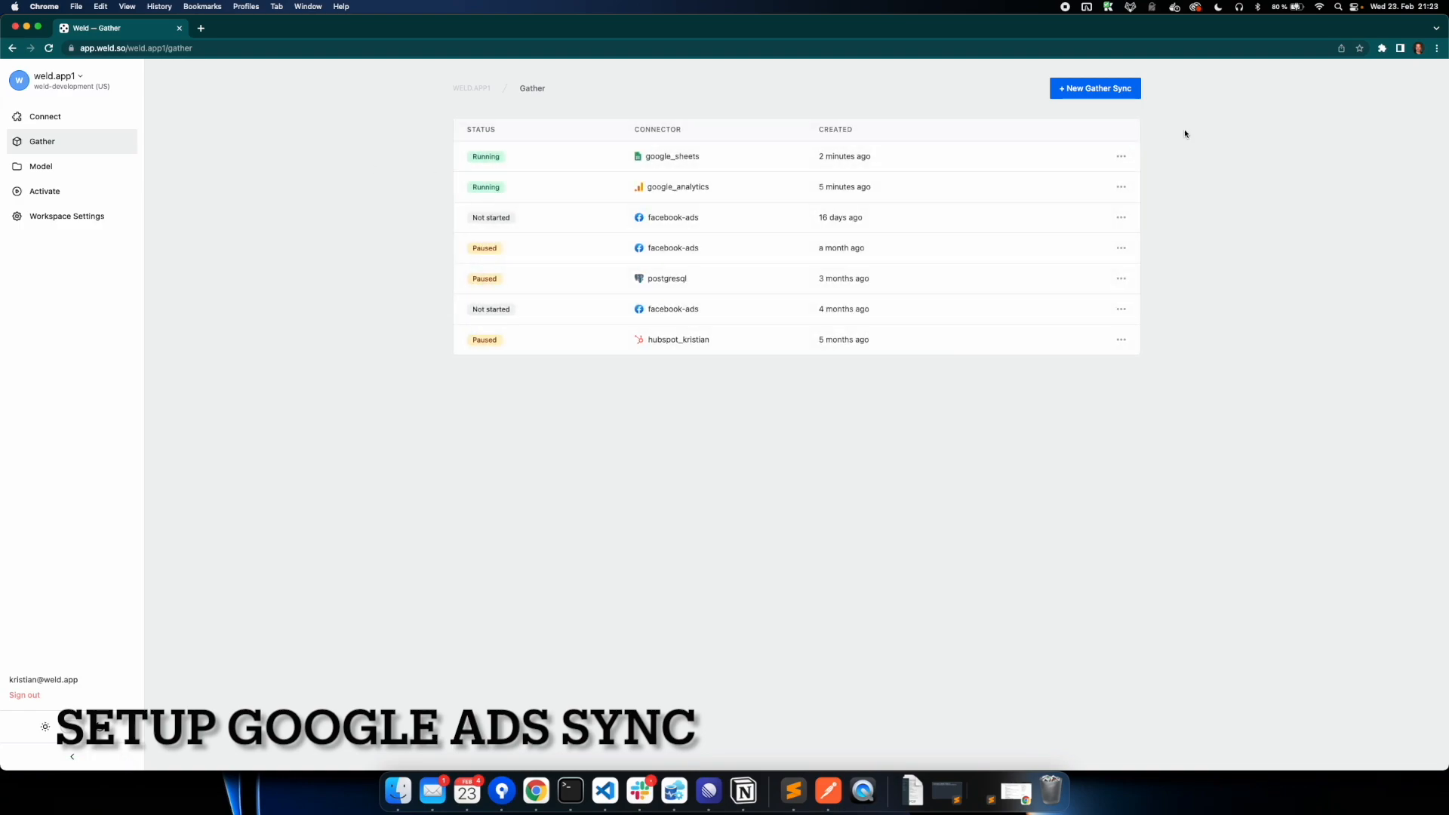
pyautogui.click(1073, 89)
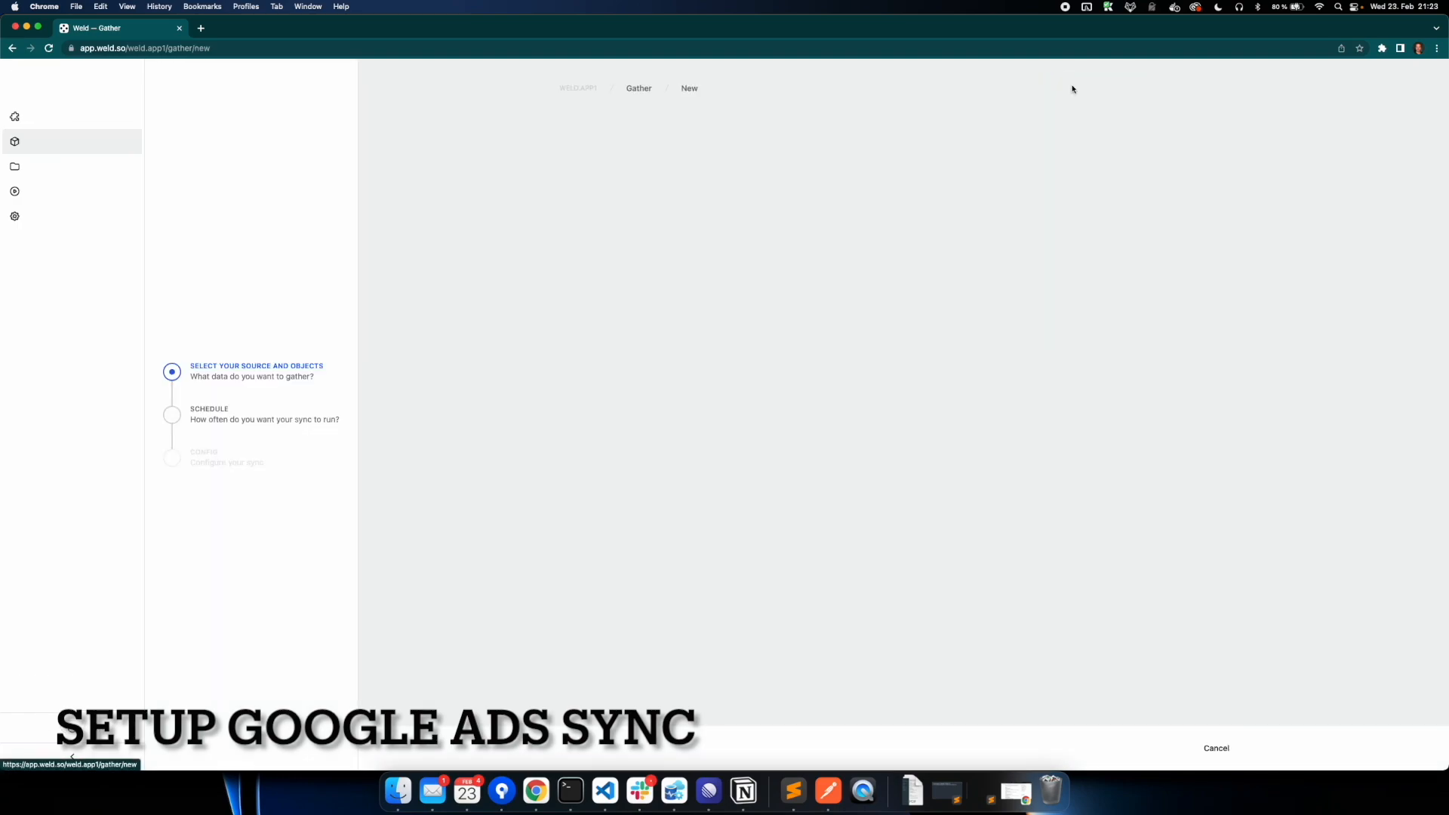
pyautogui.write('ads')
pyautogui.press('Down')
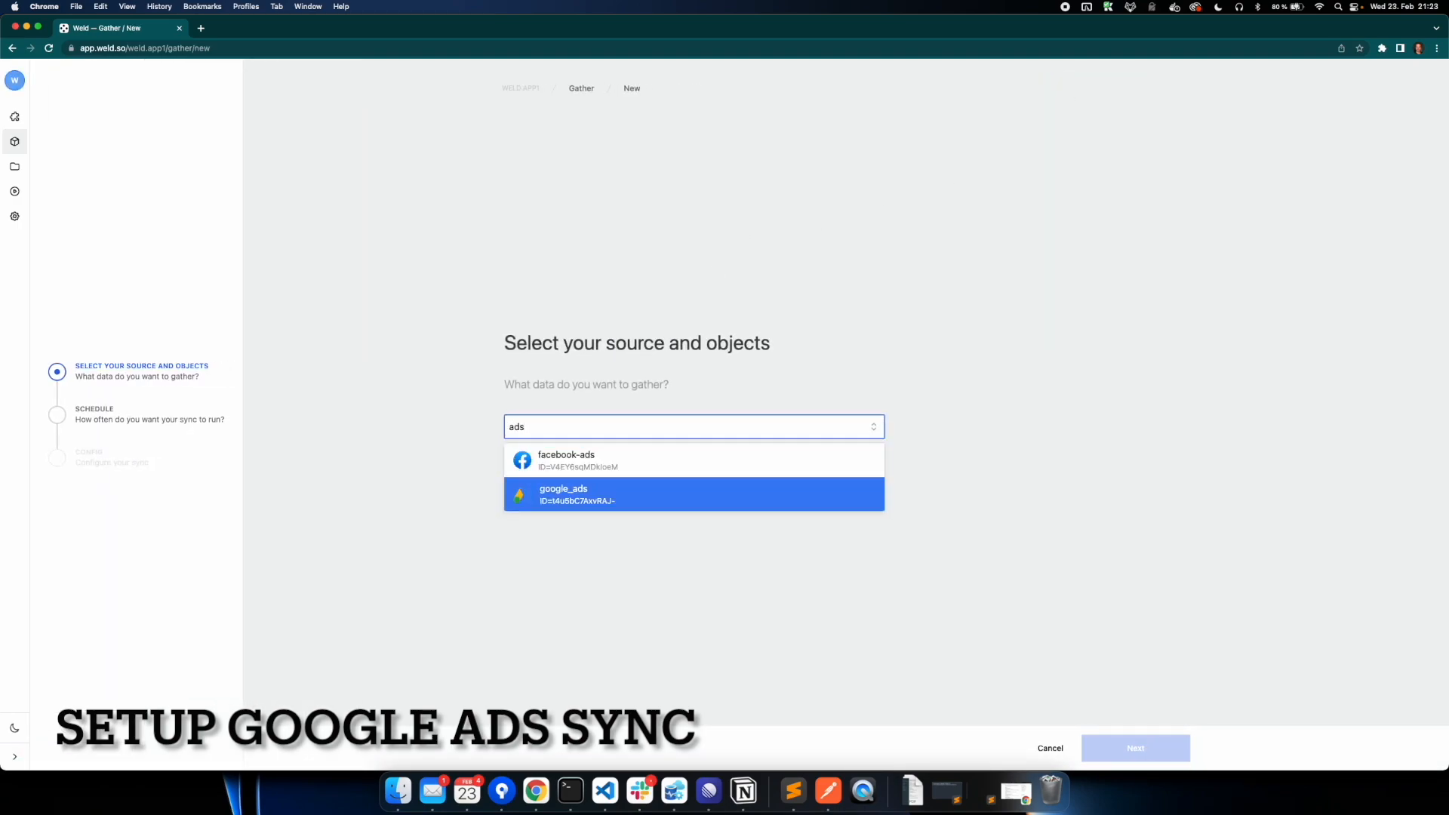
pyautogui.press('Return')
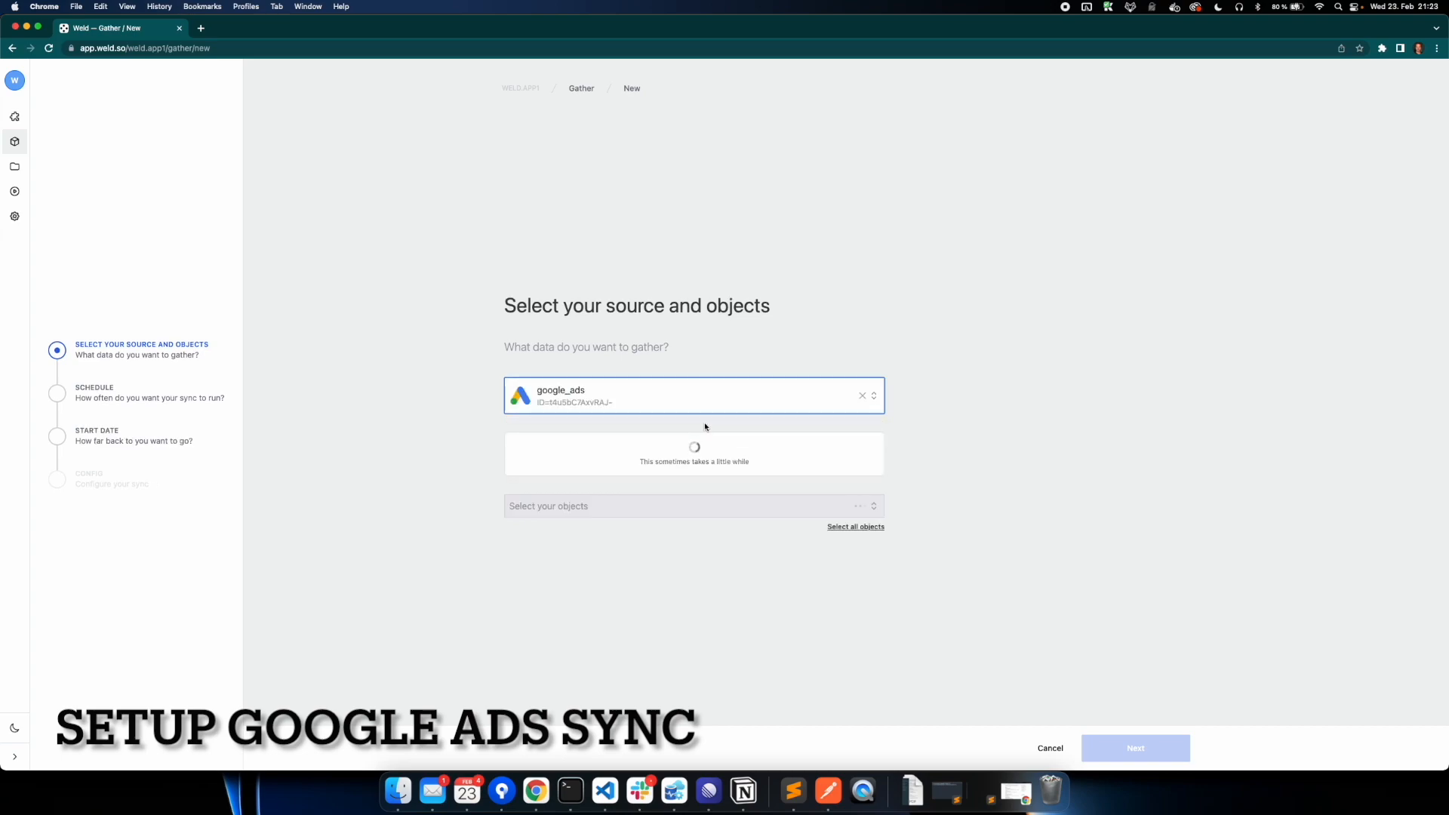
# - Set the ad account to Weld Broad, select all available objects, and continue to scheduling
pyautogui.click(647, 477)
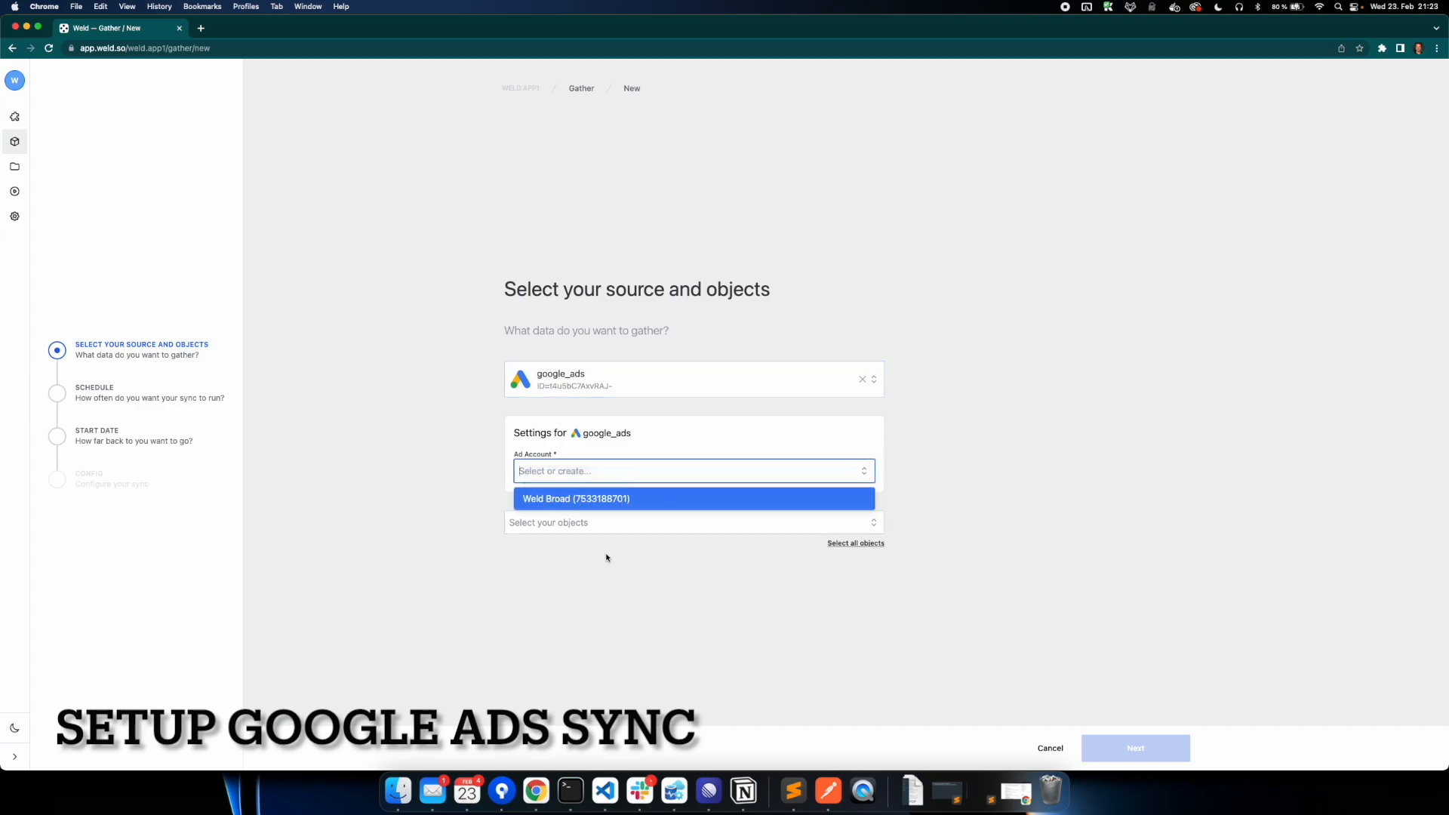
pyautogui.click(580, 499)
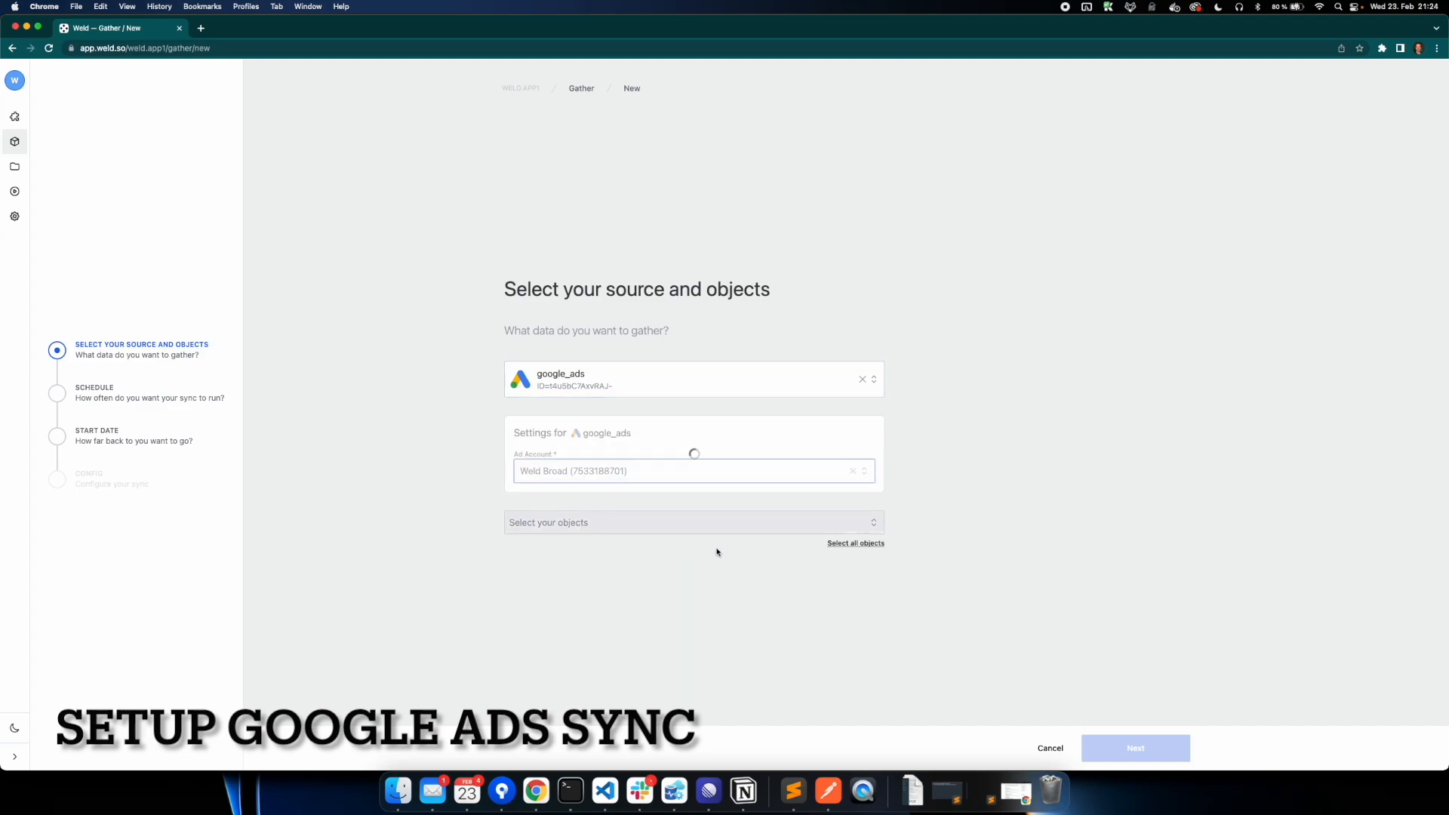
pyautogui.click(870, 523)
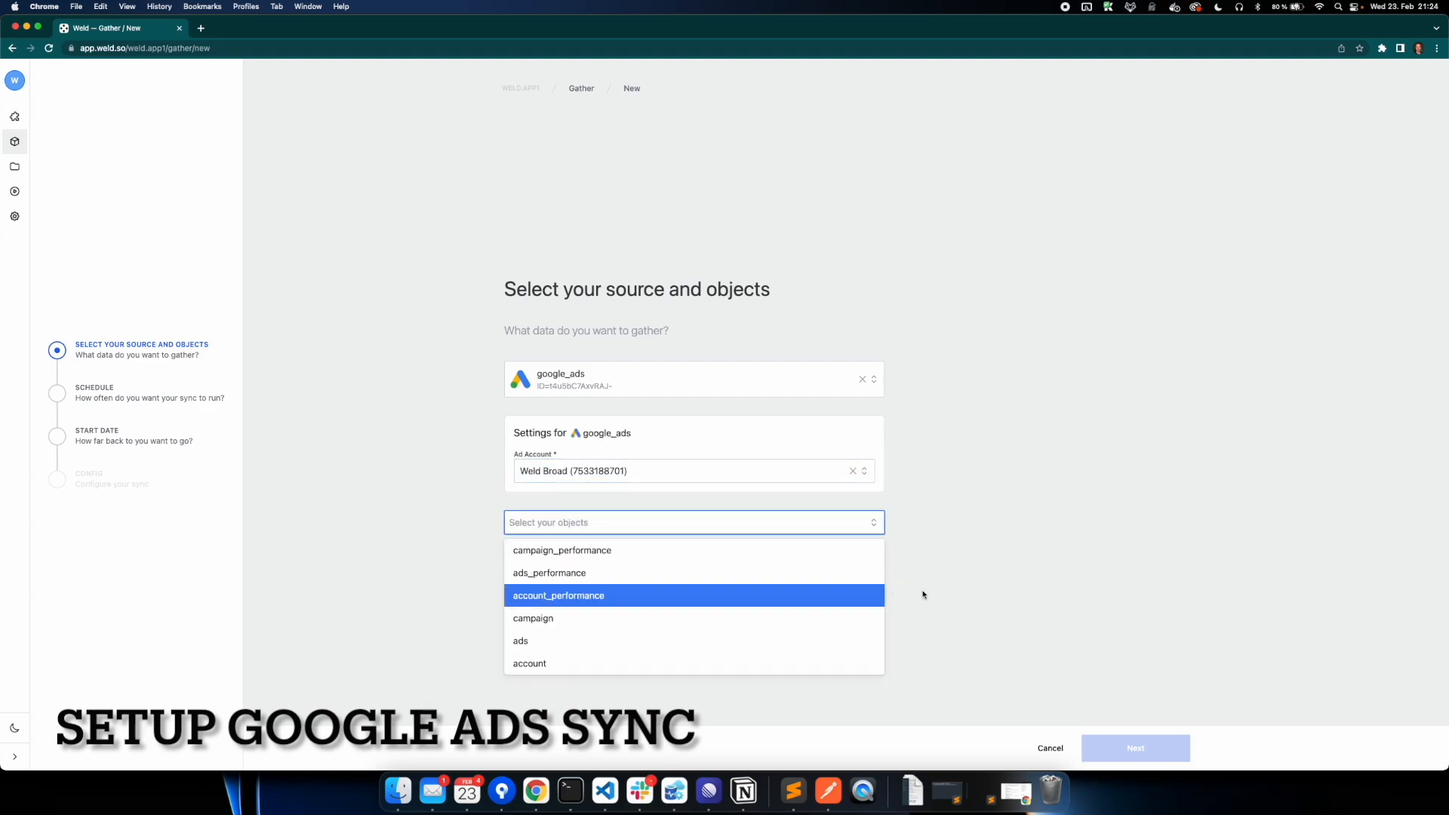
pyautogui.click(1012, 598)
pyautogui.click(842, 550)
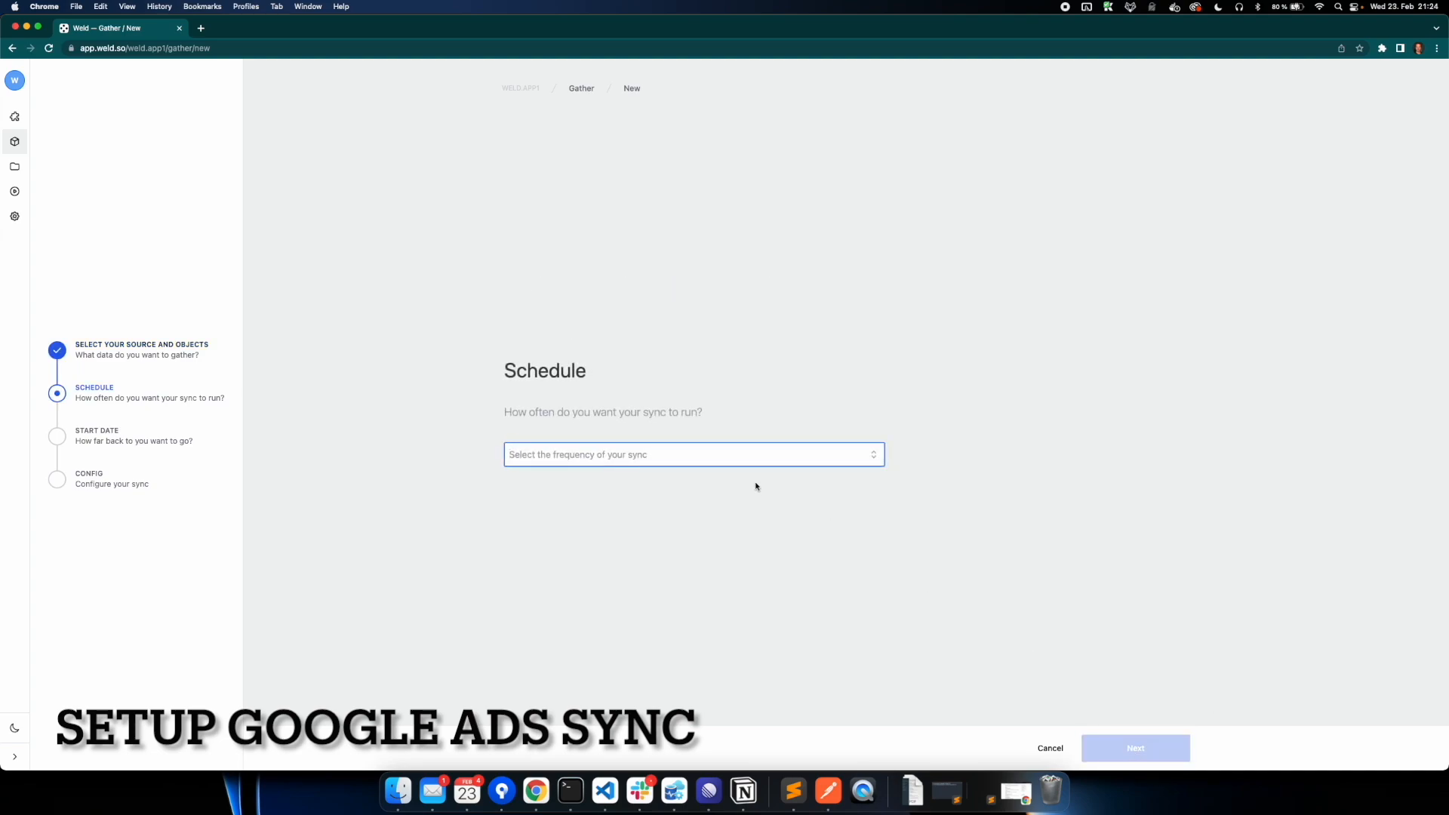
# - Schedule the Google Ads sync to run every 30 minutes and continue to the start date
pyautogui.click(753, 454)
pyautogui.click(914, 542)
pyautogui.click(718, 455)
pyautogui.click(785, 550)
pyautogui.click(1126, 748)
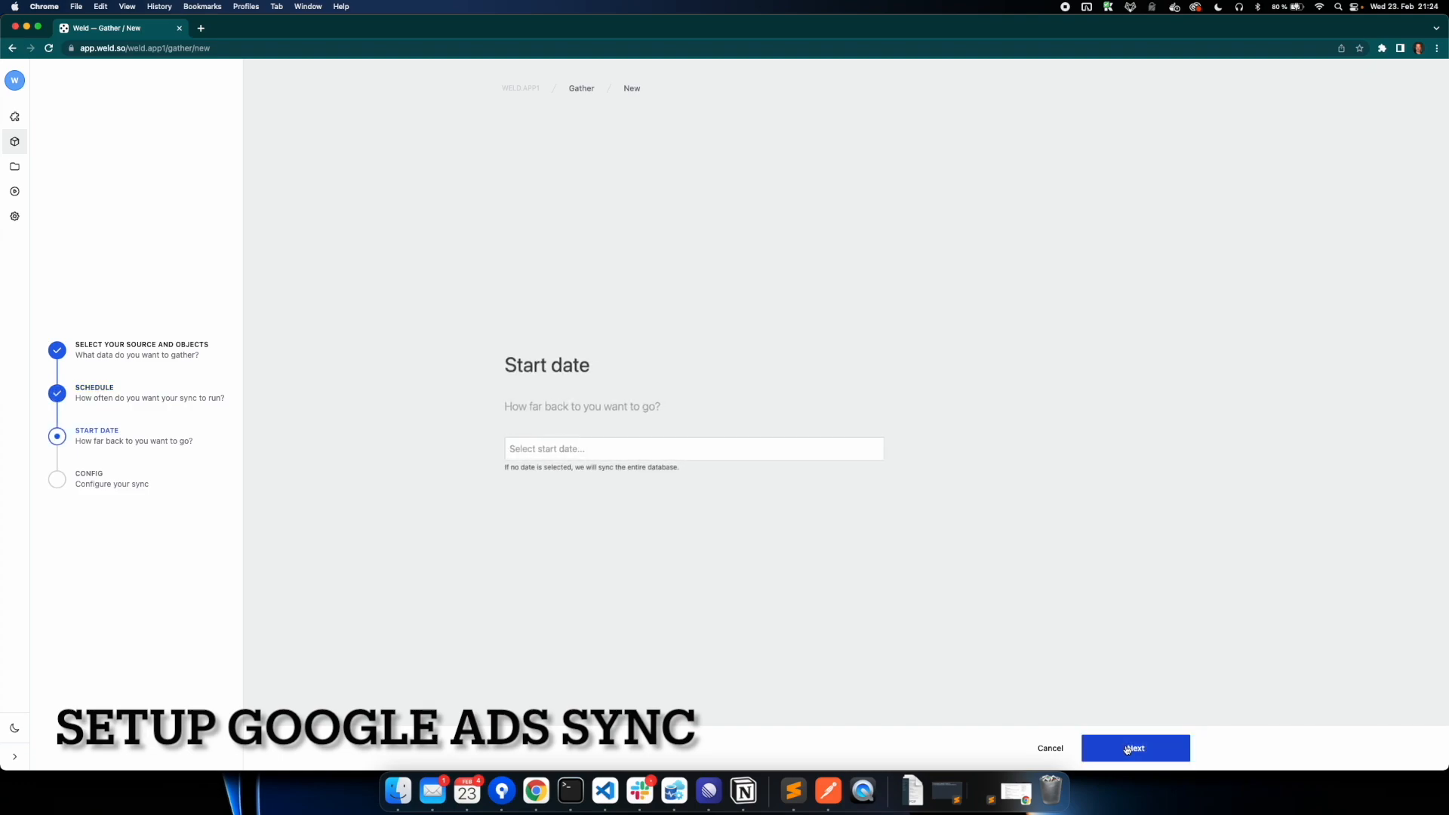
# - Set the sync's start date to 01. Feb. 2021 and continue to its configuration
pyautogui.click(653, 451)
pyautogui.click(557, 493)
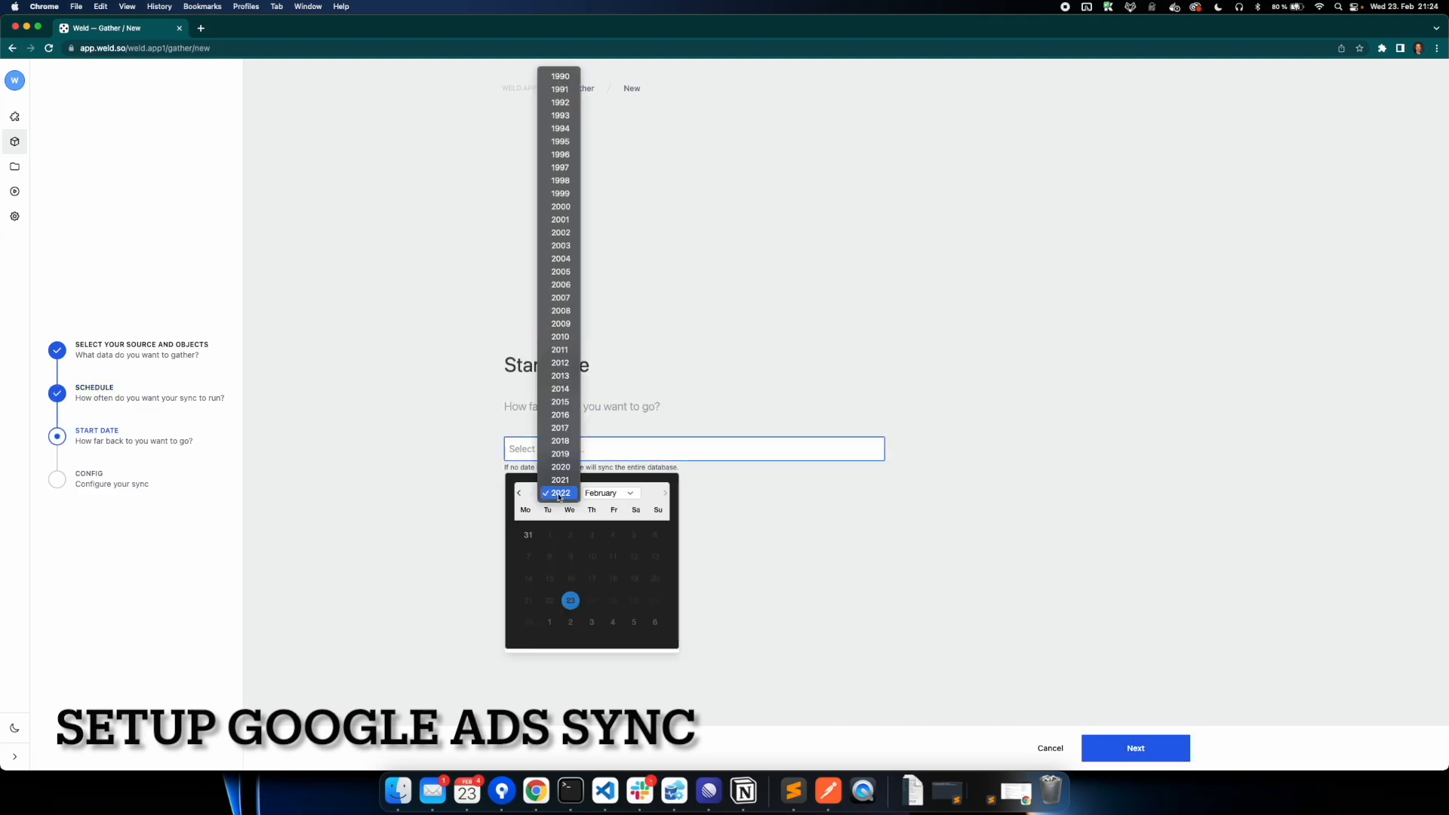
pyautogui.click(565, 481)
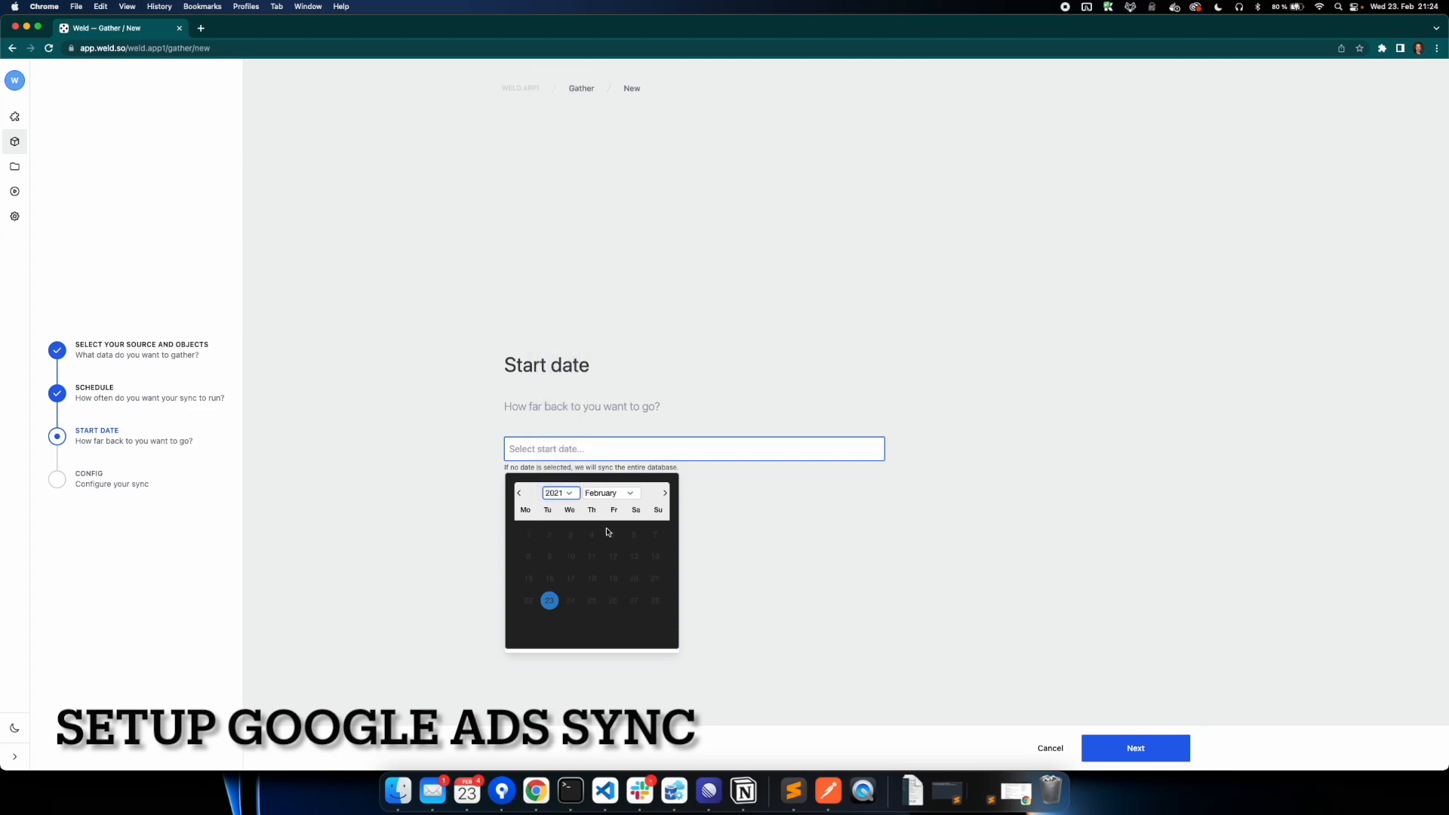
pyautogui.click(532, 536)
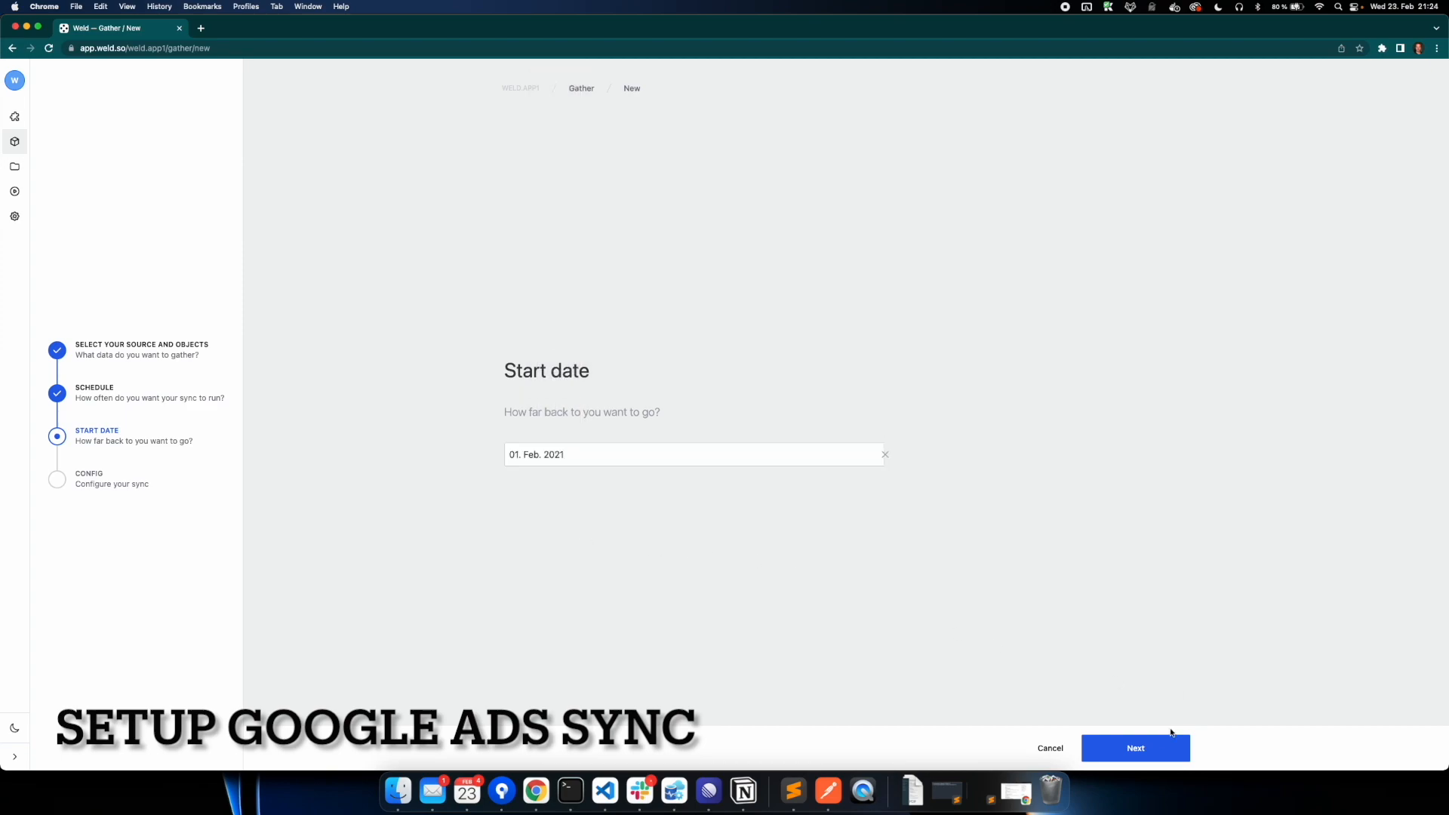
pyautogui.click(1136, 749)
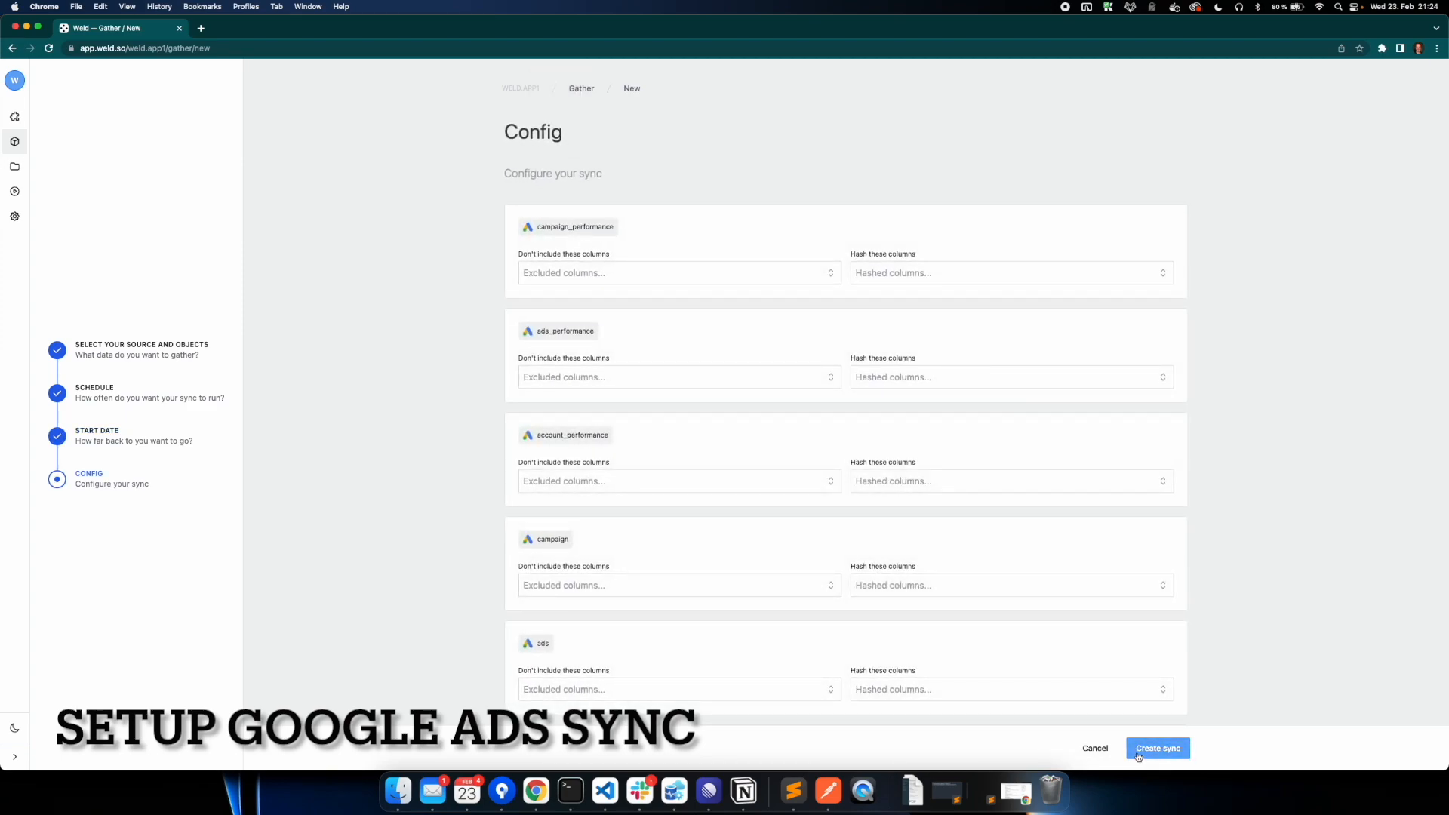
# - Create the Google Ads sync without excluding or hashing columns, and start it
pyautogui.scroll(-3, 834, 492)
pyautogui.scroll(3, 825, 489)
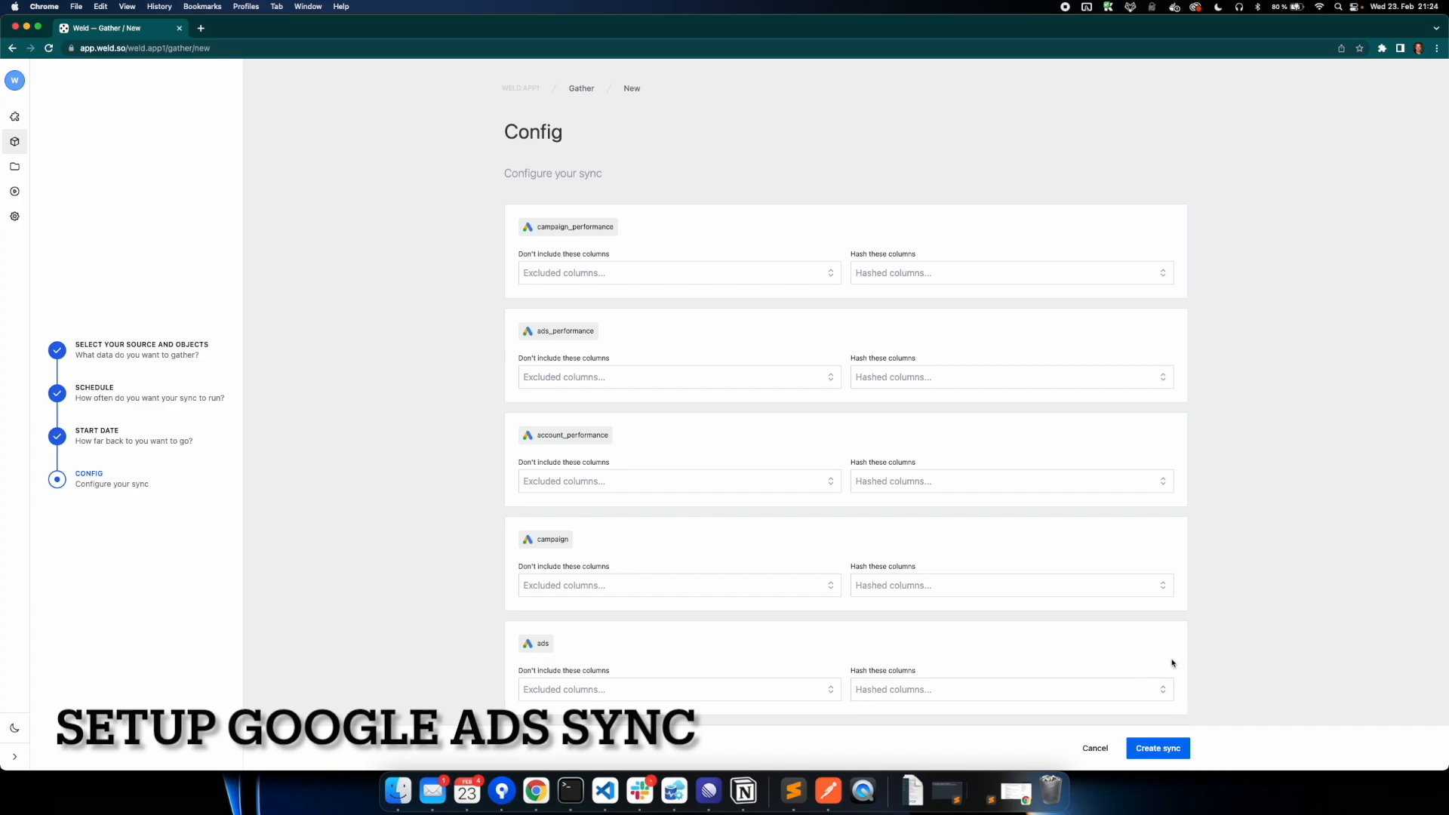
pyautogui.click(1172, 756)
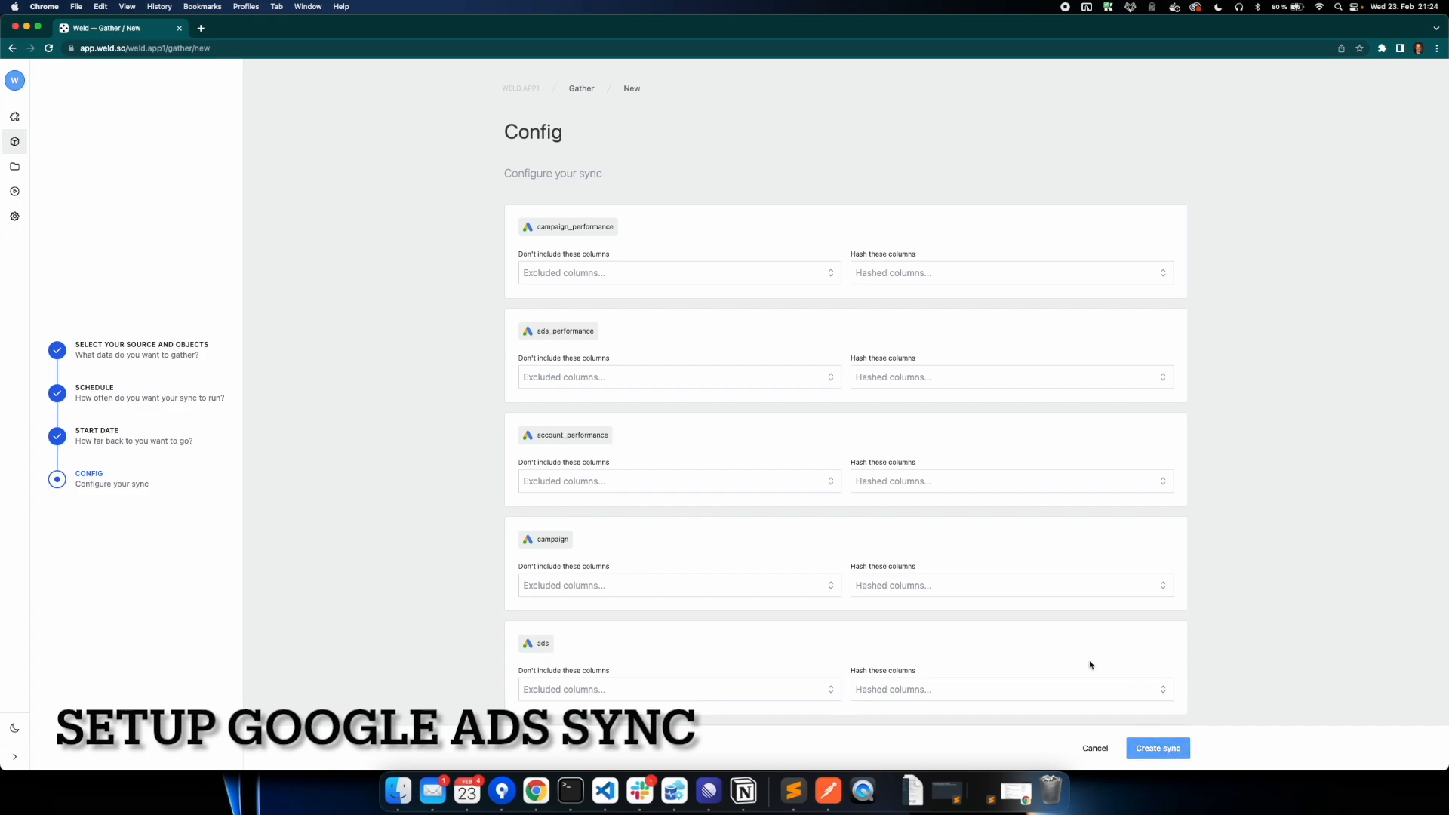
pyautogui.scroll(-2, 1002, 579)
pyautogui.scroll(2, 1002, 578)
pyautogui.click(1172, 752)
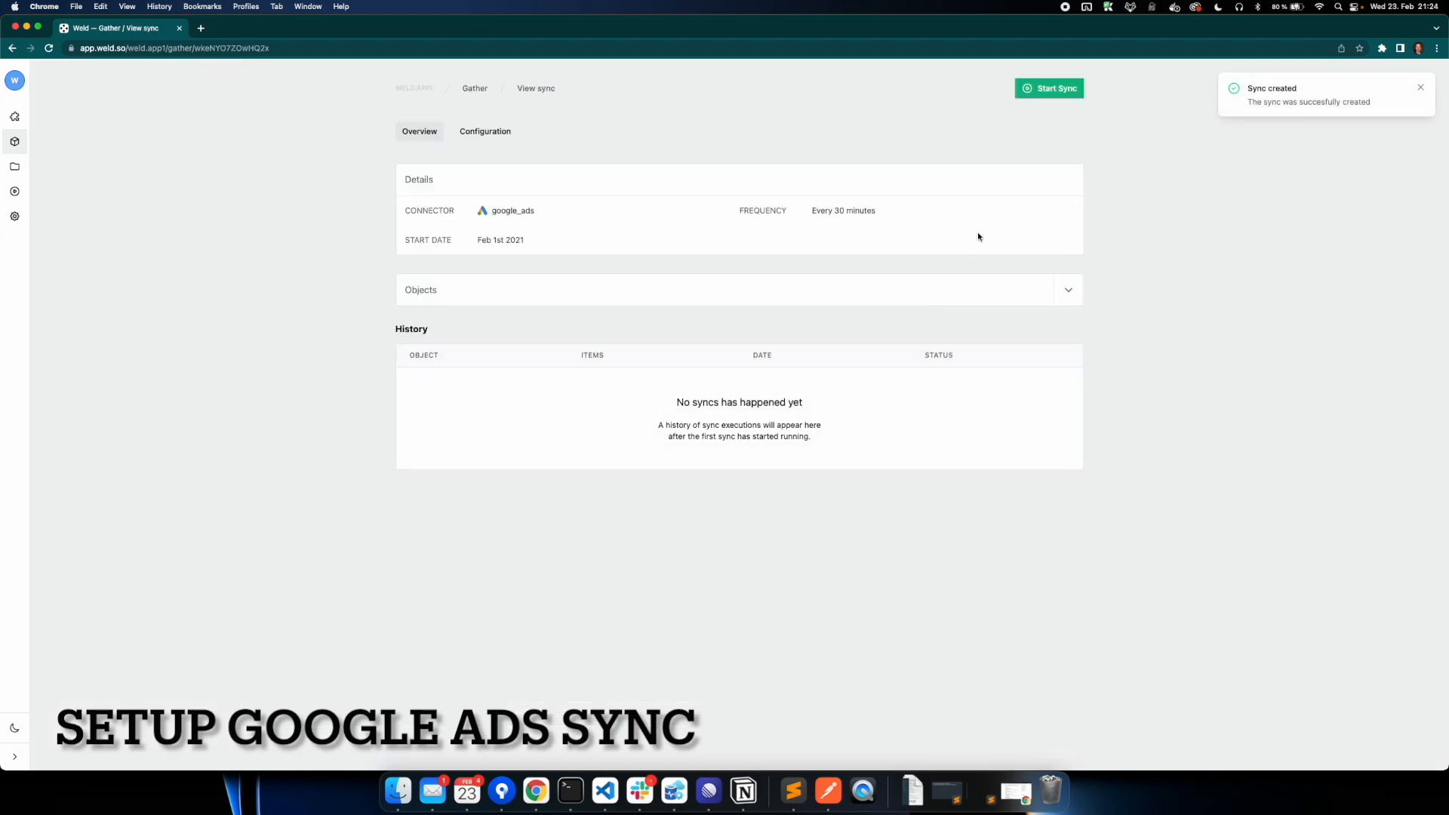
pyautogui.click(1053, 94)
pyautogui.click(1079, 280)
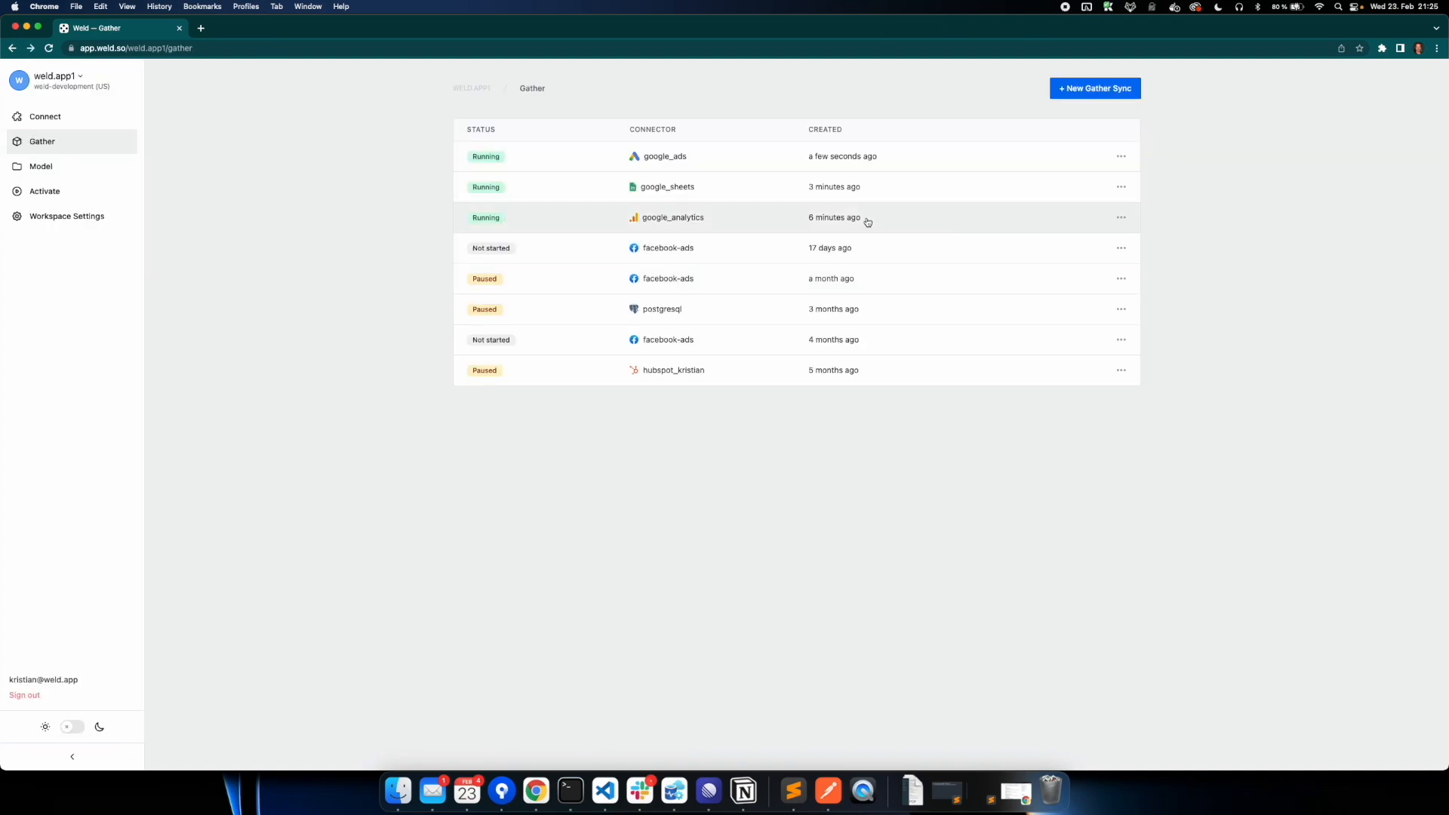
# - Open the google_sheets sync and examine its history for the users object's synced items and status
pyautogui.click(799, 197)
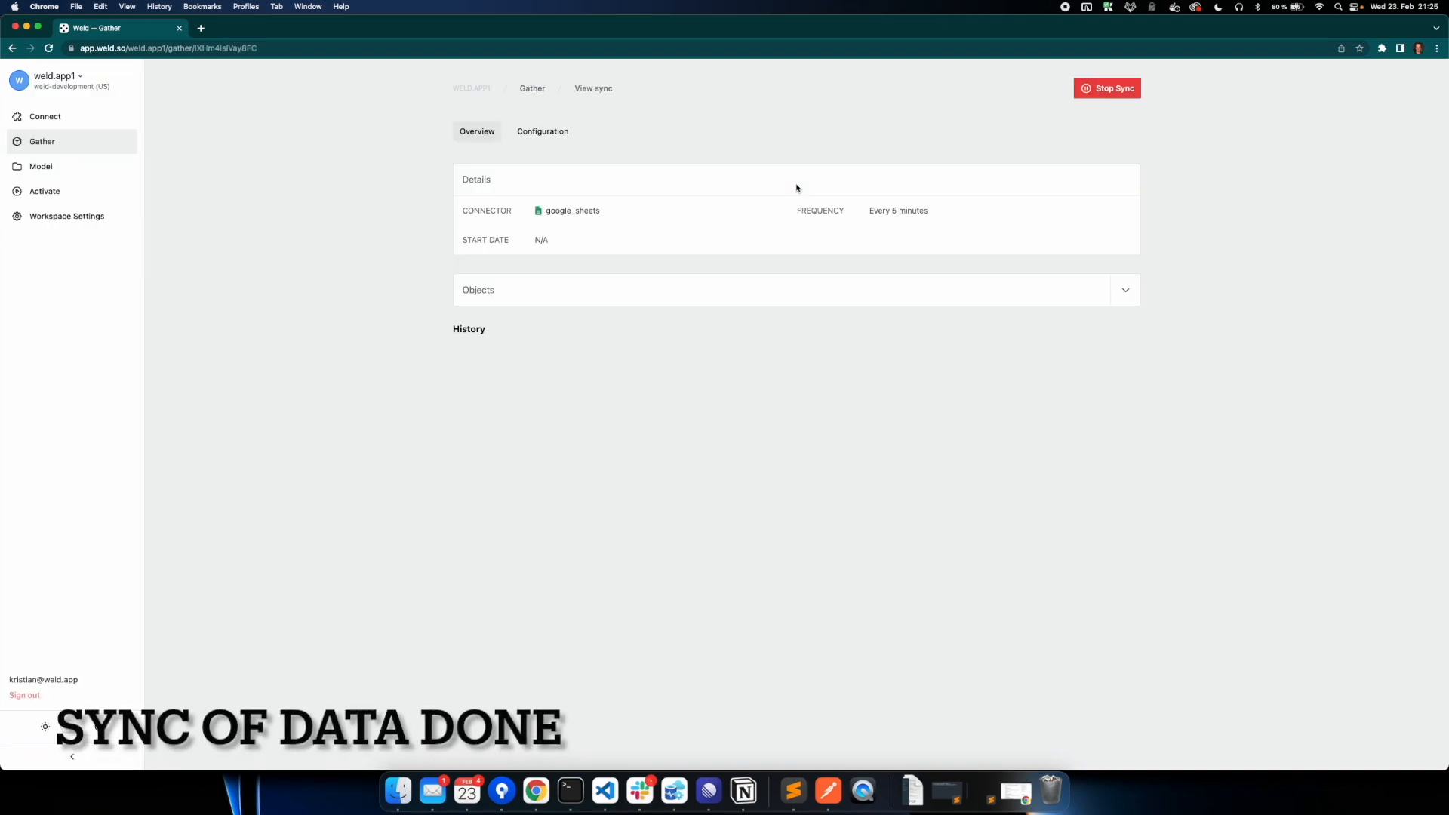
pyautogui.moveTo(933, 419); pyautogui.dragTo(593, 360)
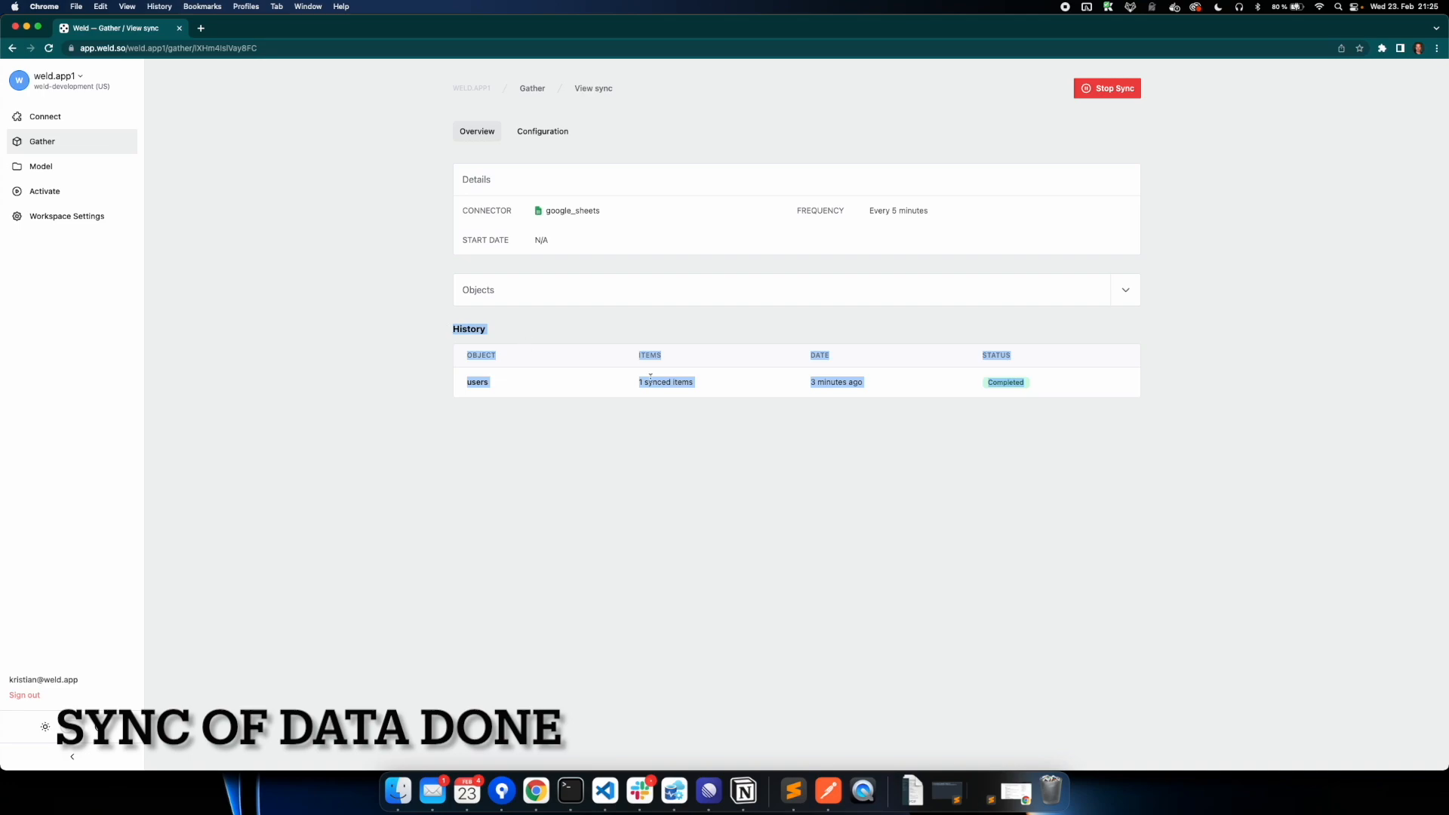
pyautogui.click(949, 401)
pyautogui.moveTo(664, 380); pyautogui.dragTo(732, 392)
pyautogui.click(736, 394)
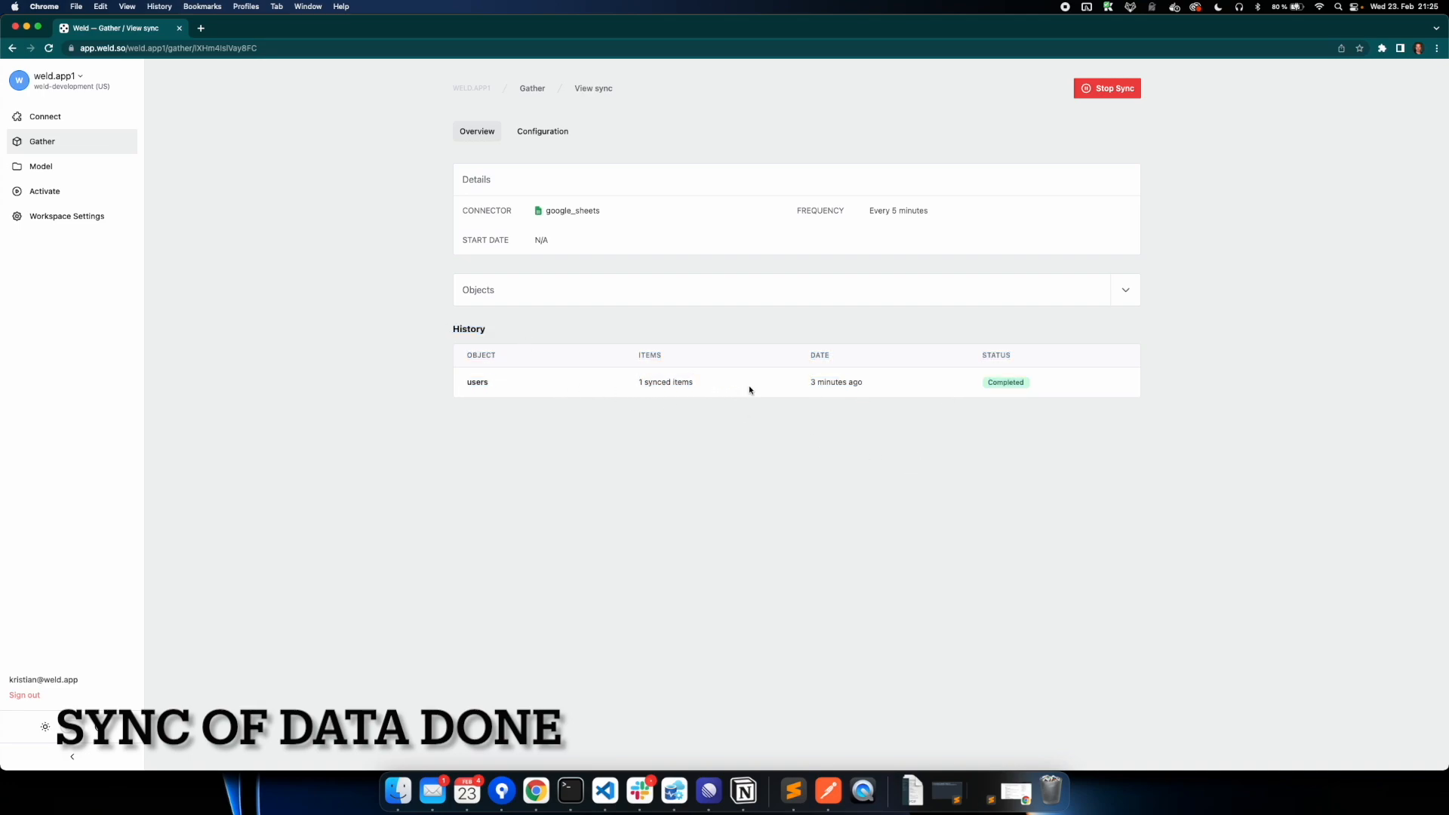